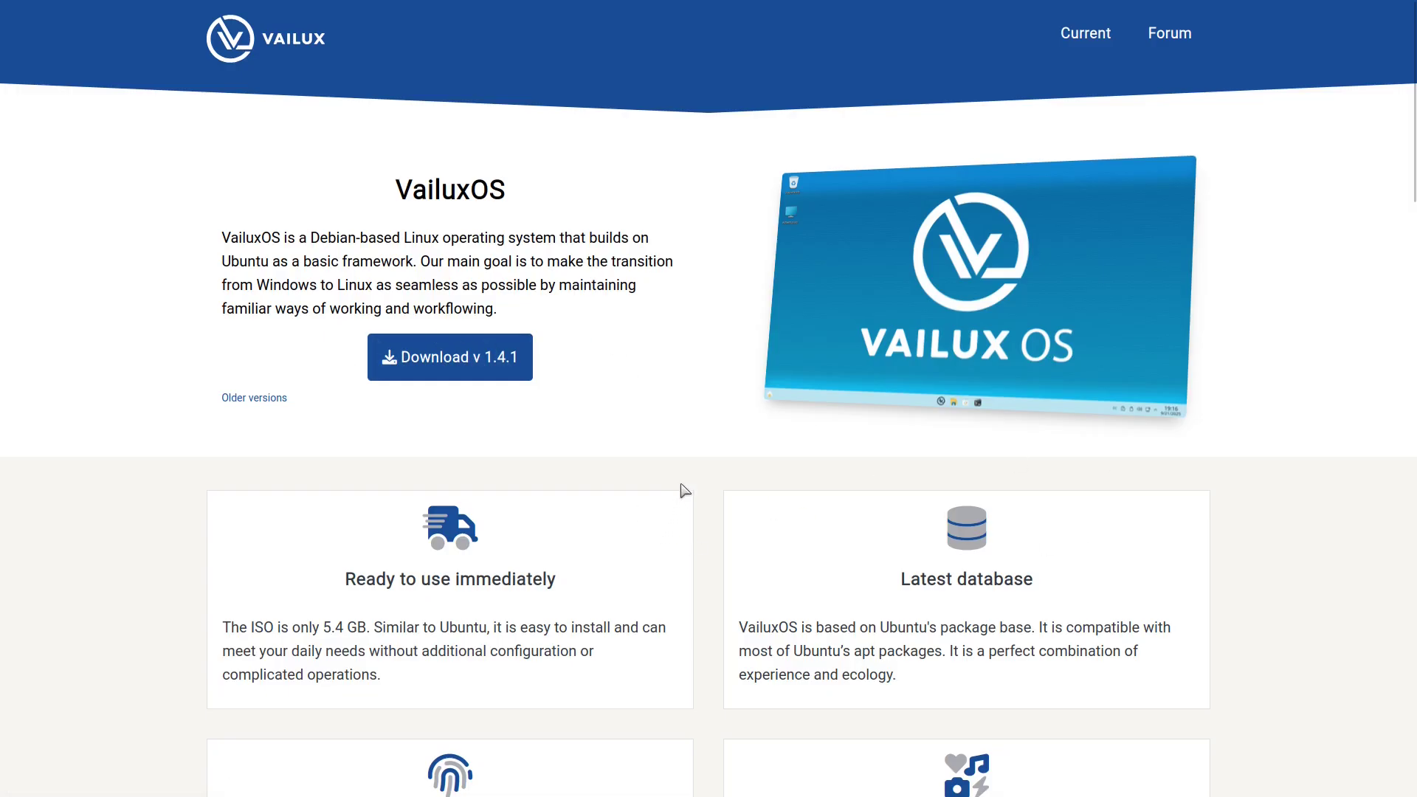
Scroll the VailuxOS website down to the features and minimum requirements, then back up.
scroll(685, 470, "down", 8)
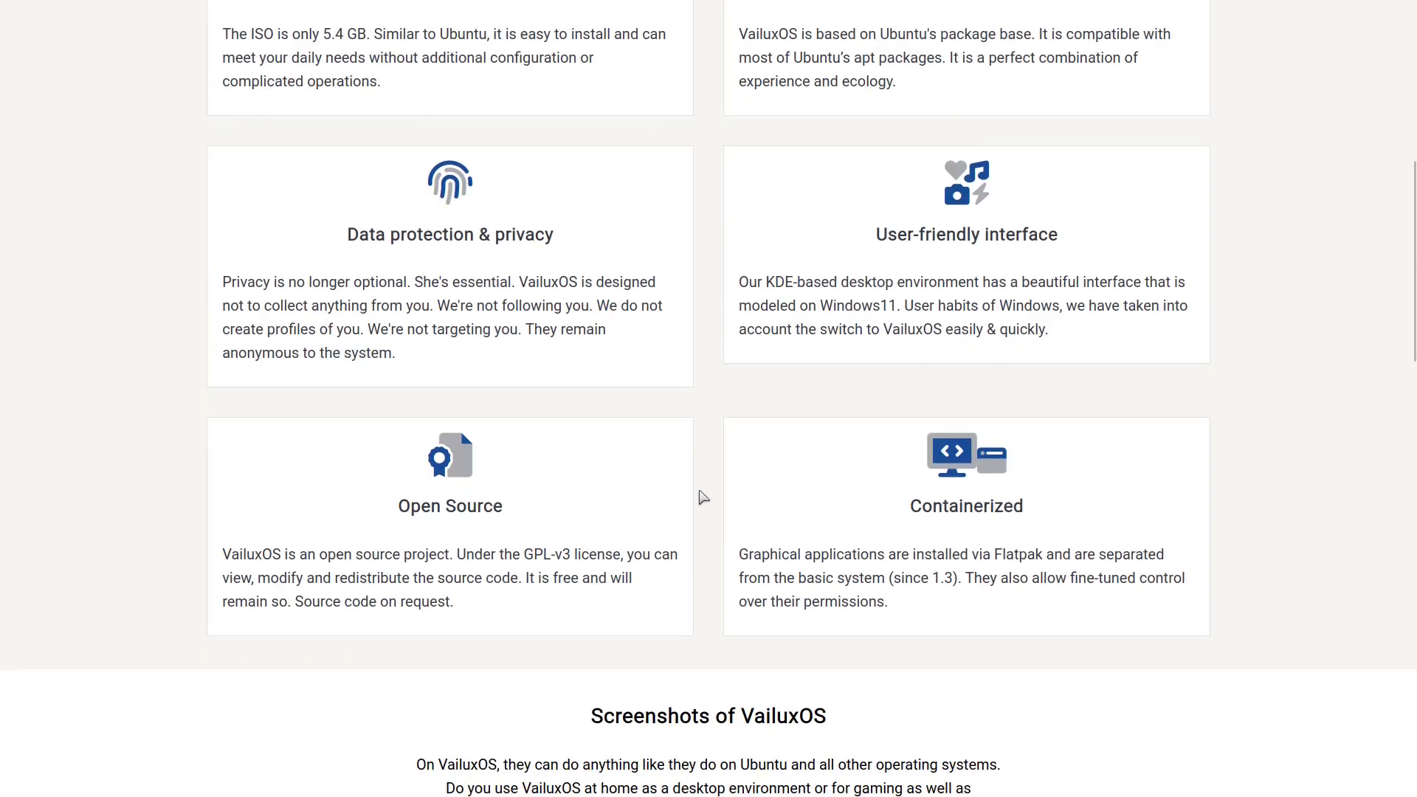
scroll(699, 496, "down", 7)
scroll(699, 515, "down", 12)
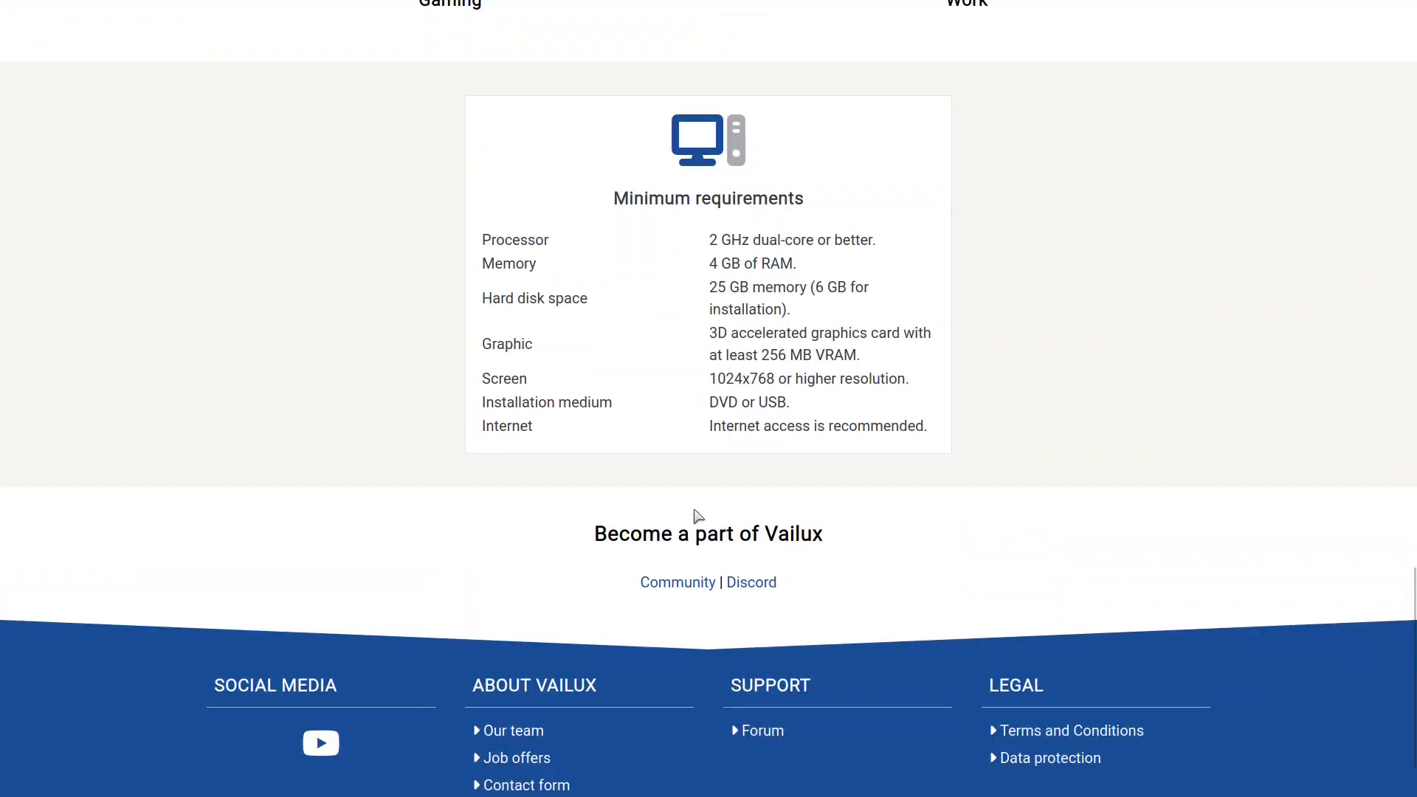
scroll(690, 520, "down", 2)
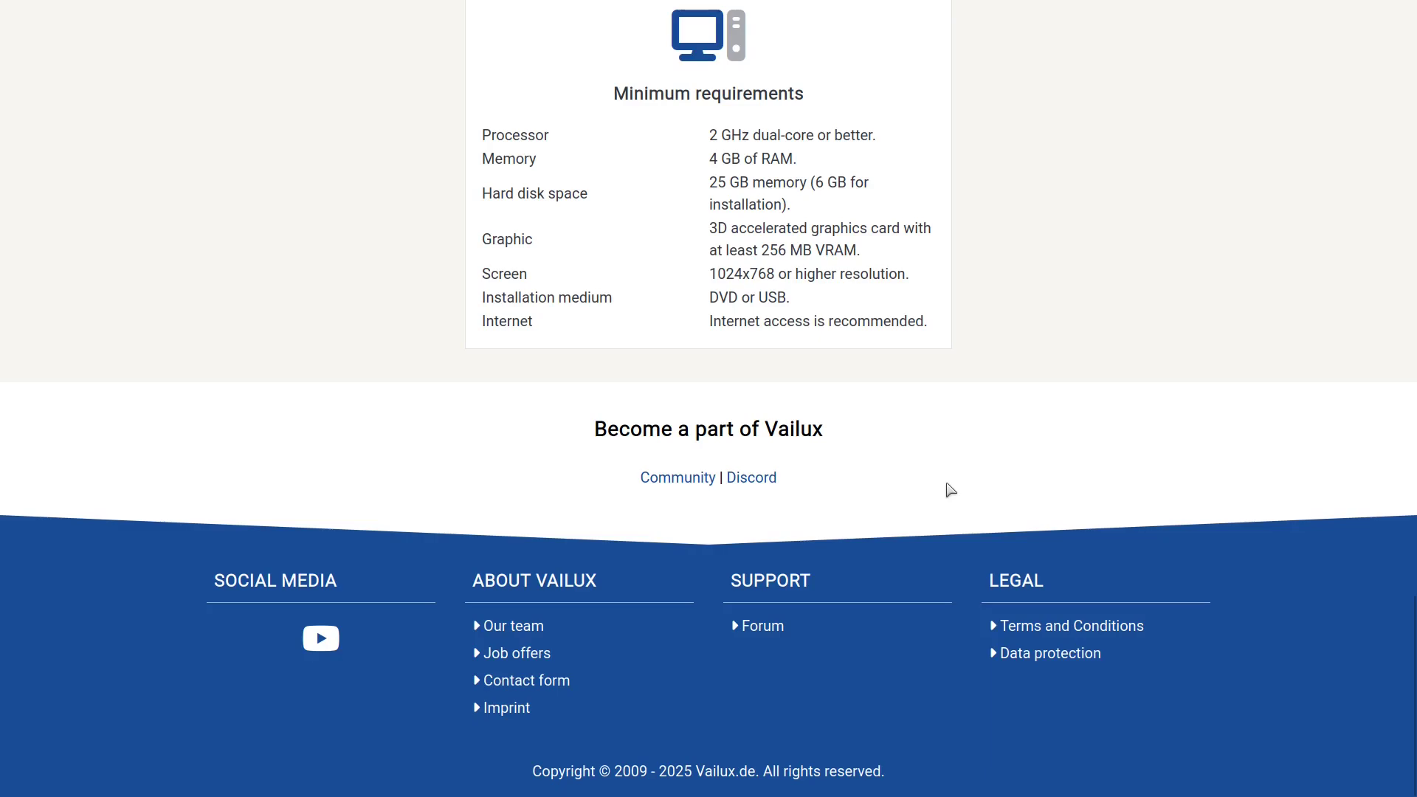
scroll(949, 490, "up", 6)
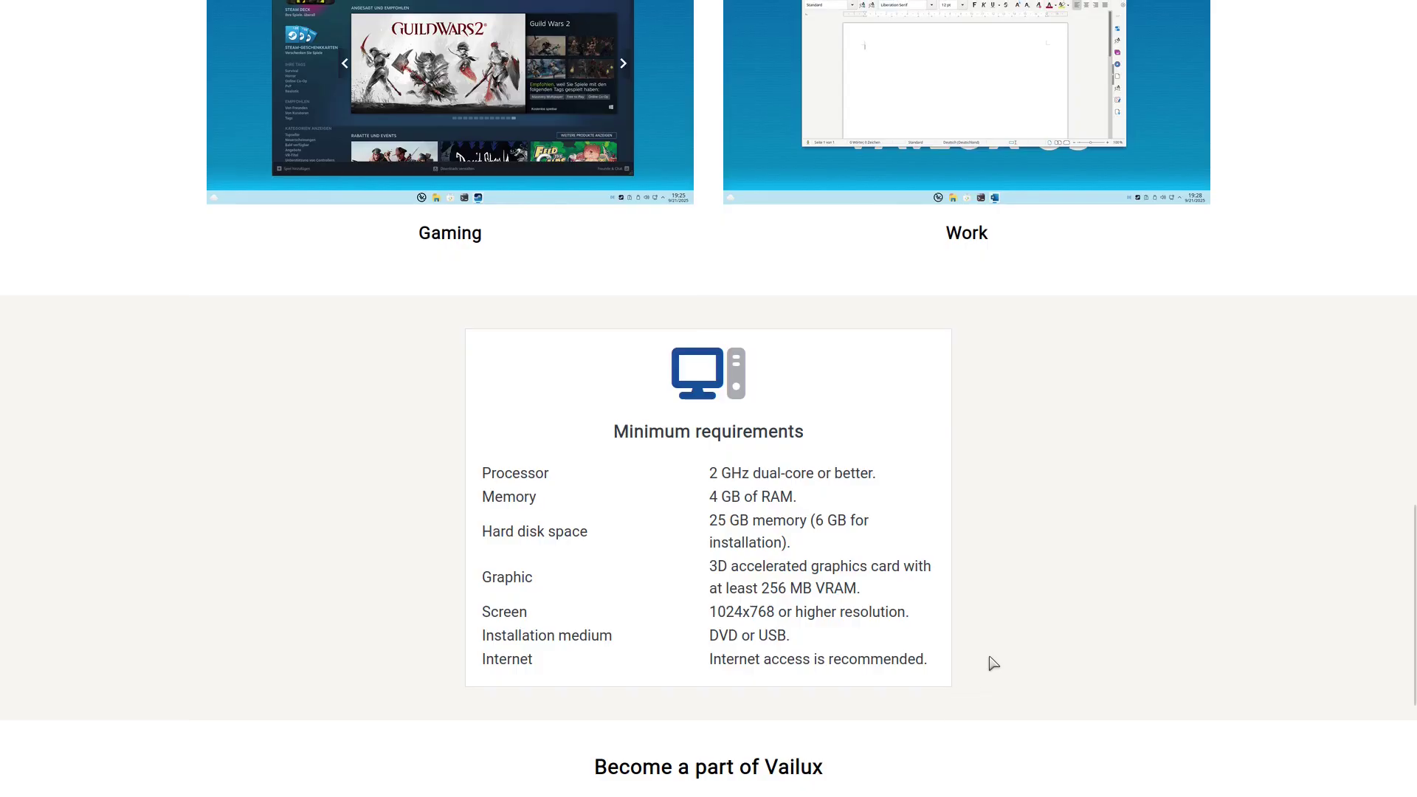
scroll(989, 661, "up", 15)
scroll(885, 630, "up", 4)
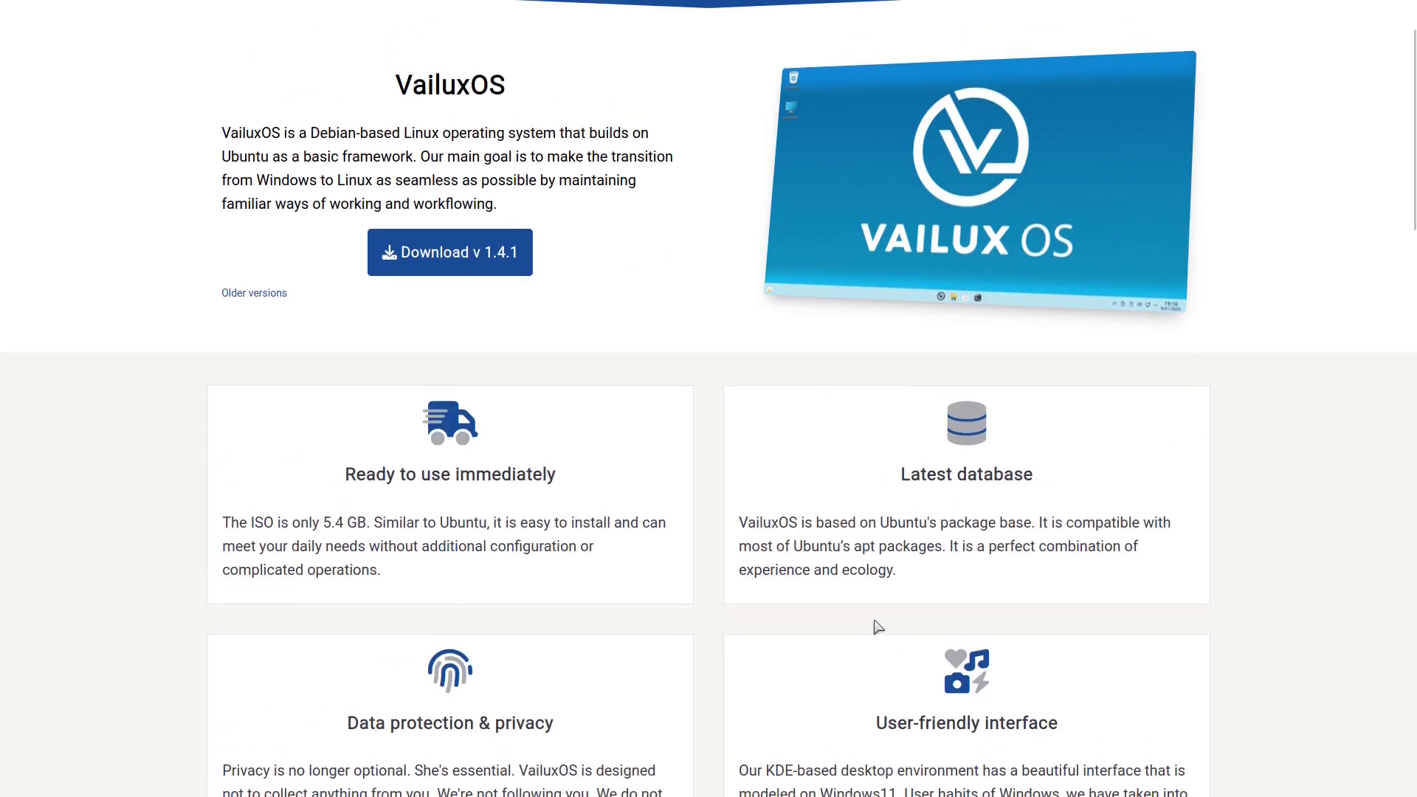
scroll(877, 626, "up", 2)
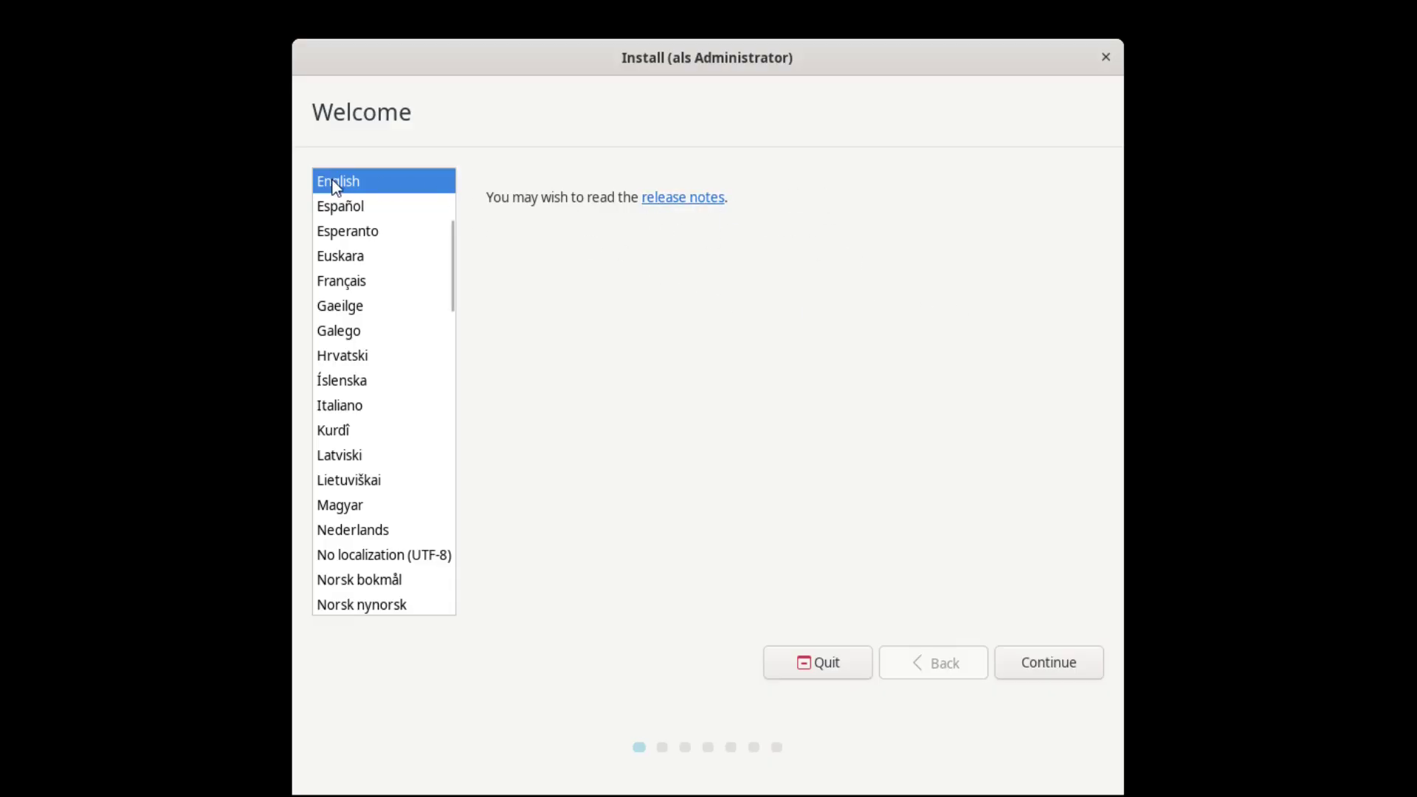
Keep English and the English (US) keyboard, and enable installing third-party software.
left_click(1032, 672)
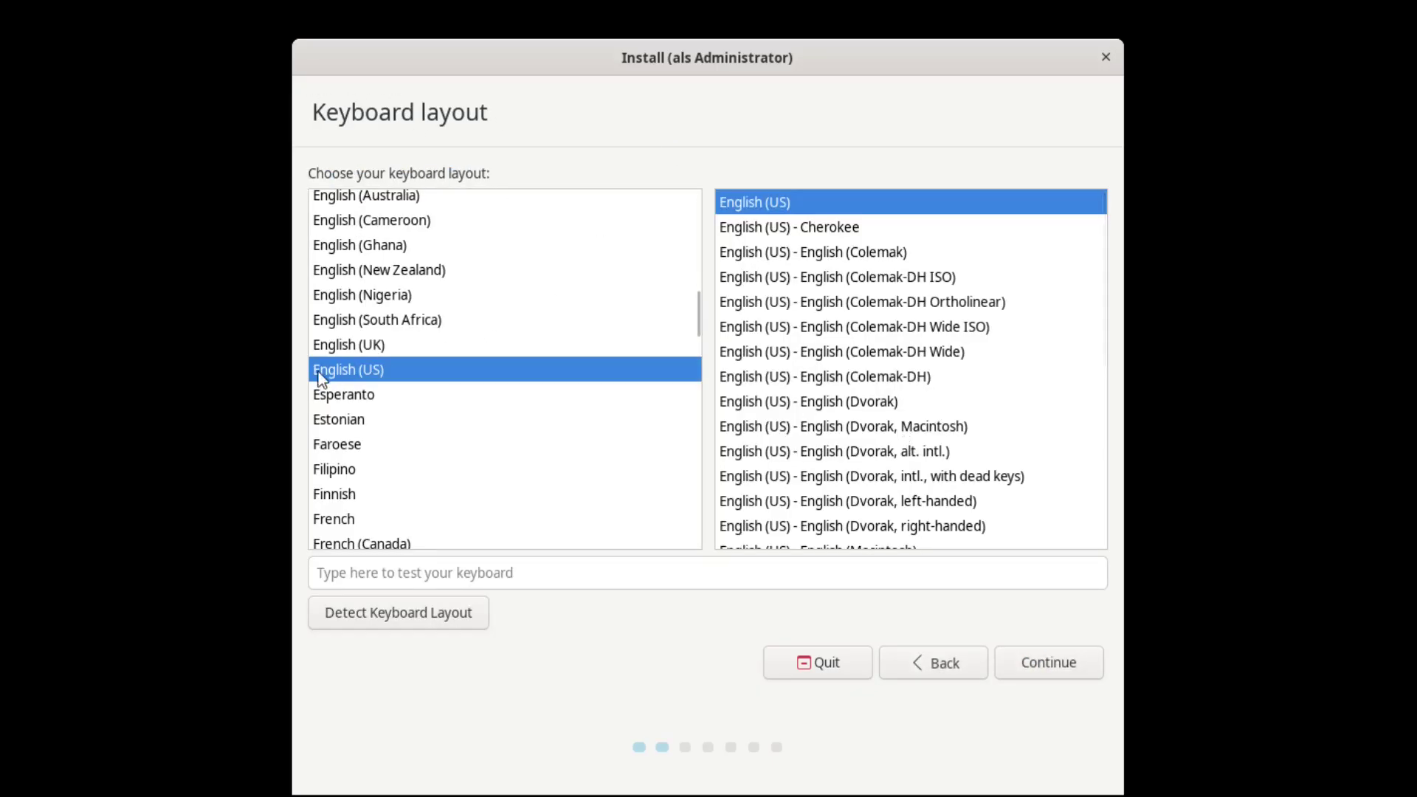
left_click(1047, 666)
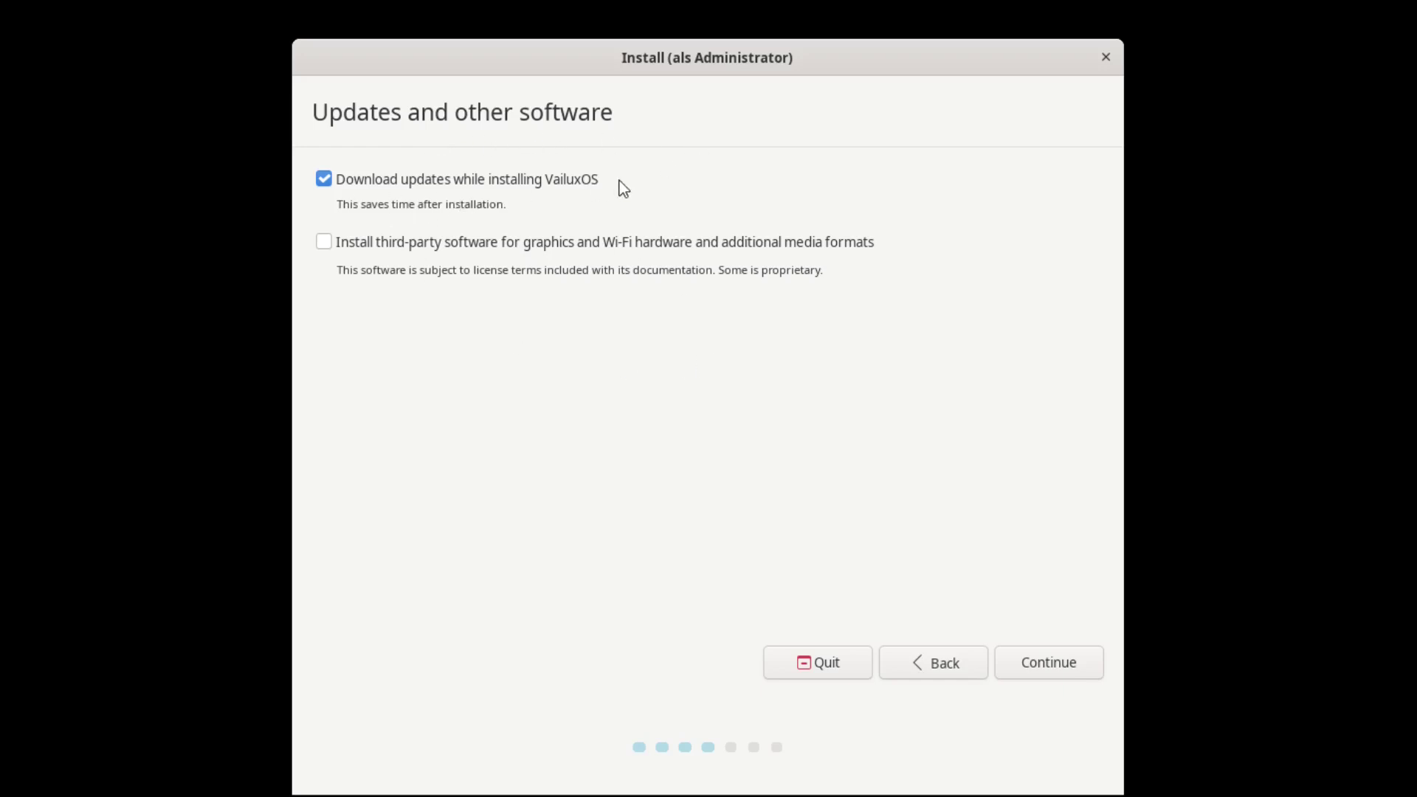
left_click(325, 244)
left_click(1057, 670)
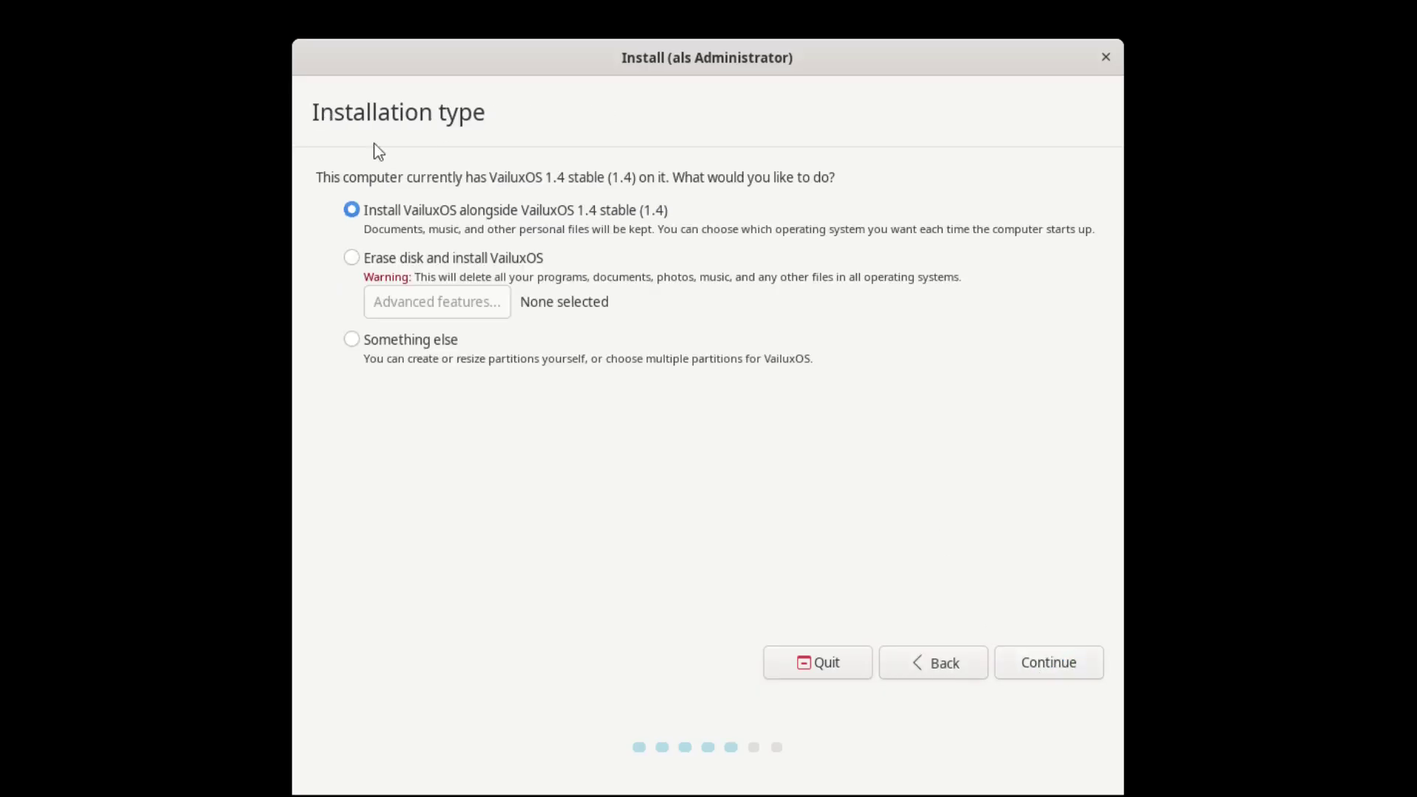
Choose 'Erase disk and install VailuxOS', Install Now, and accept writing partition changes to vda.
left_click(352, 258)
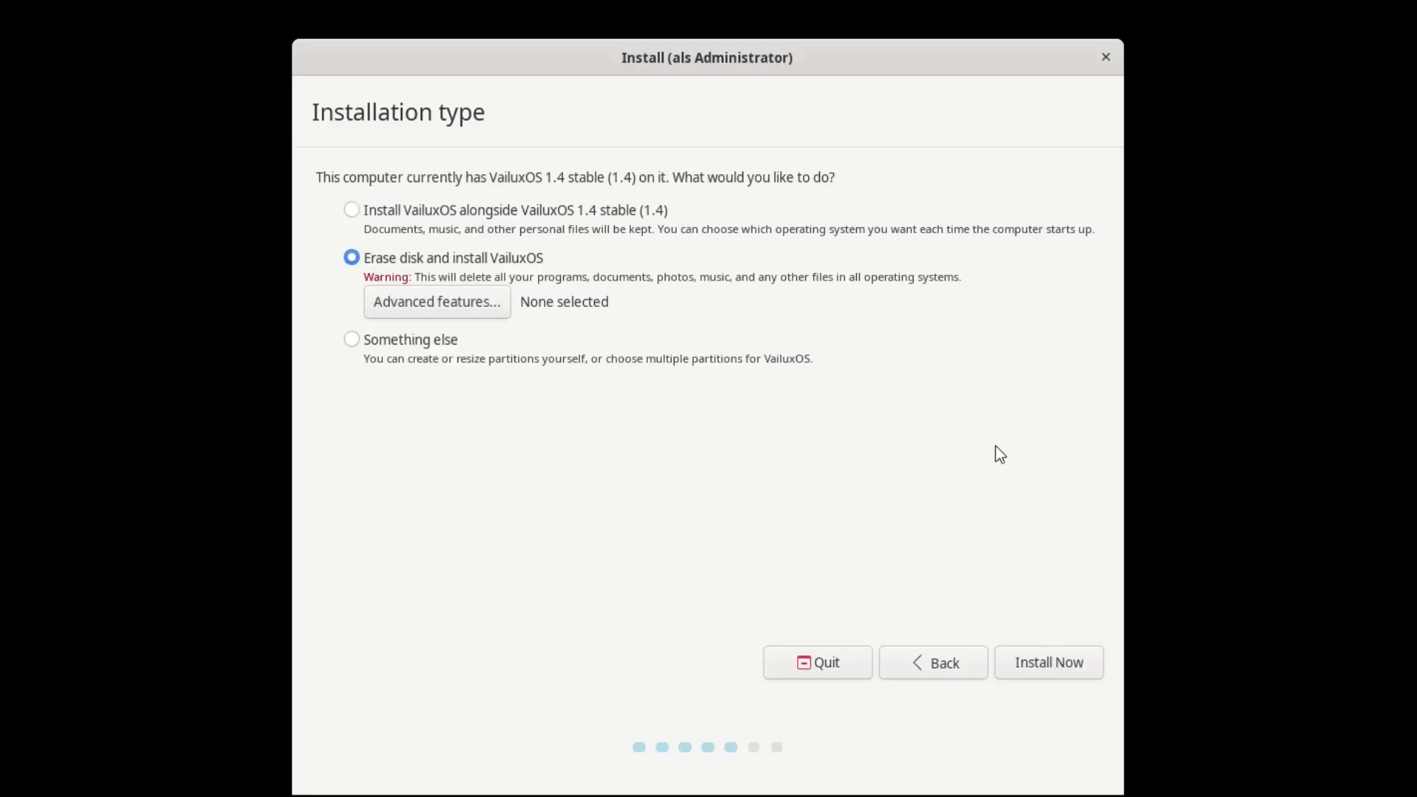
left_click(1046, 664)
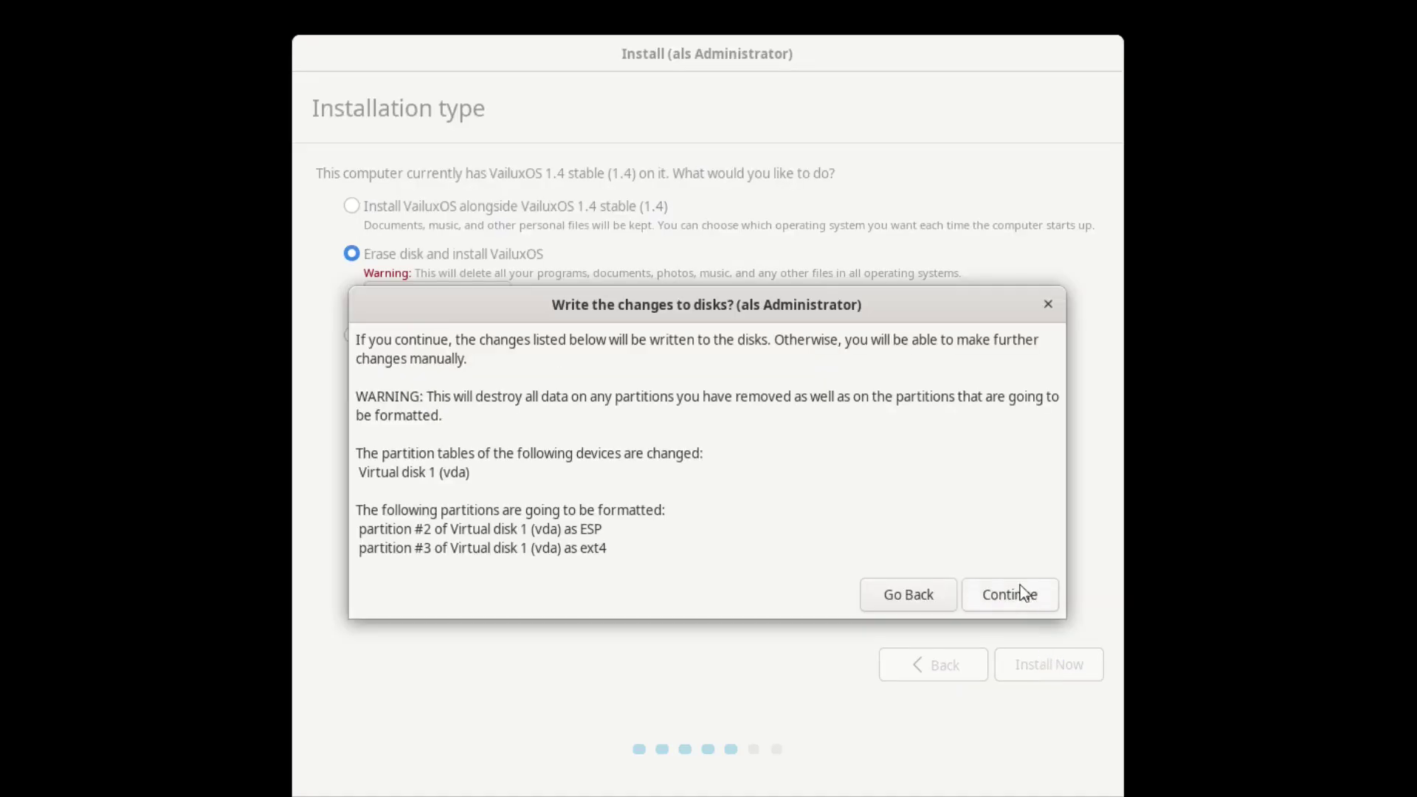
left_click(1024, 593)
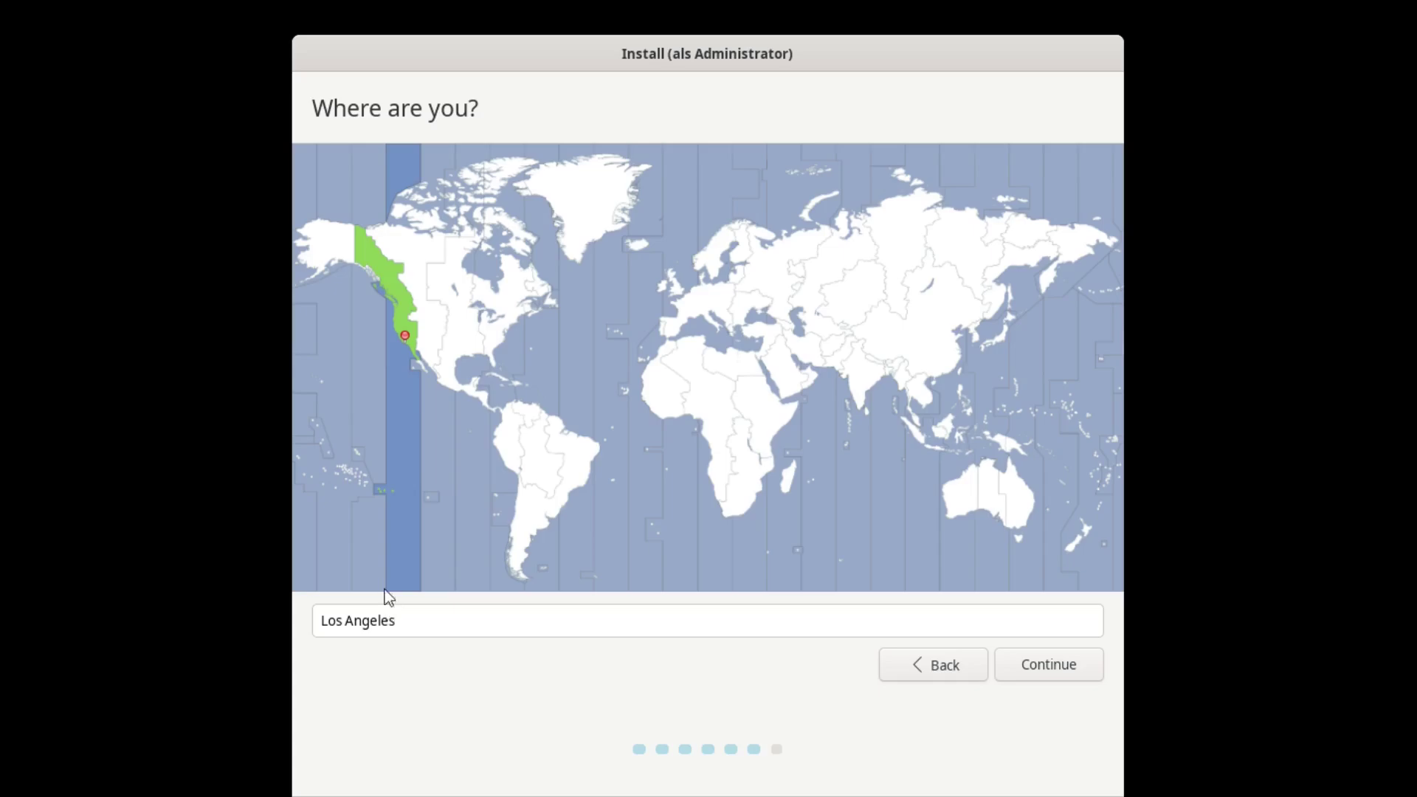
Keep Los Angeles, create account 'test' with a short password, and enable automatic login.
left_click(1055, 666)
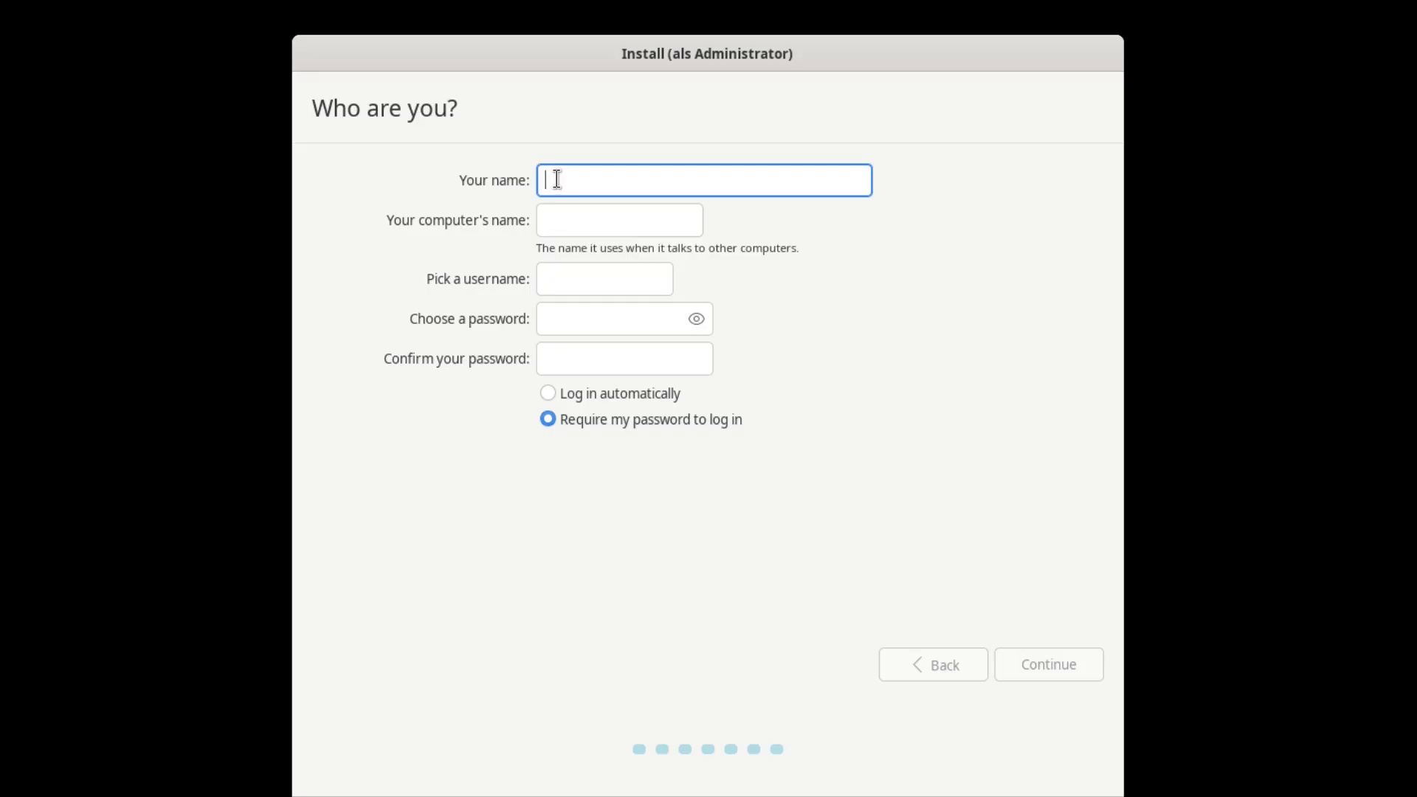
type("test")
key("Tab")
key("Tab")
key("Tab")
type("t")
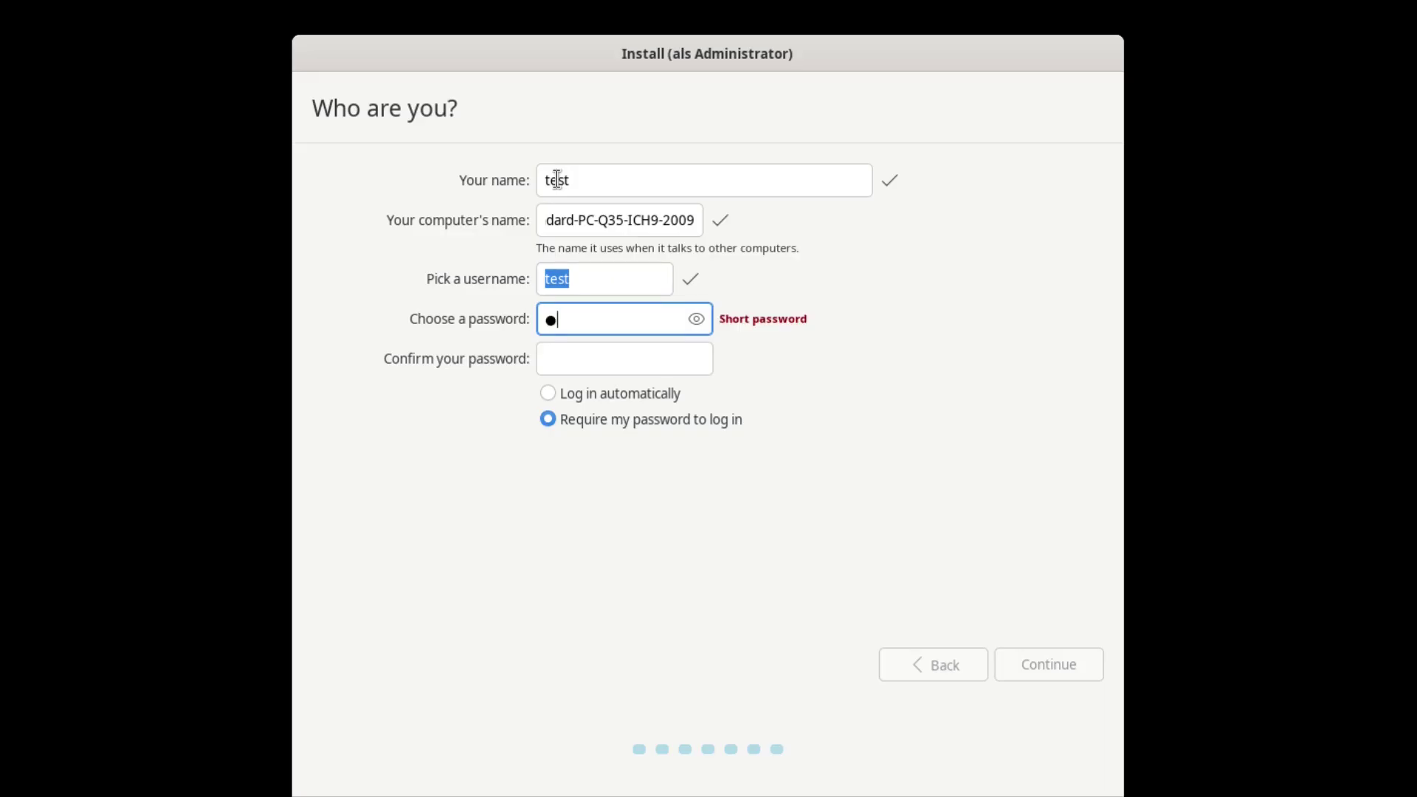
key("Tab")
type("te")
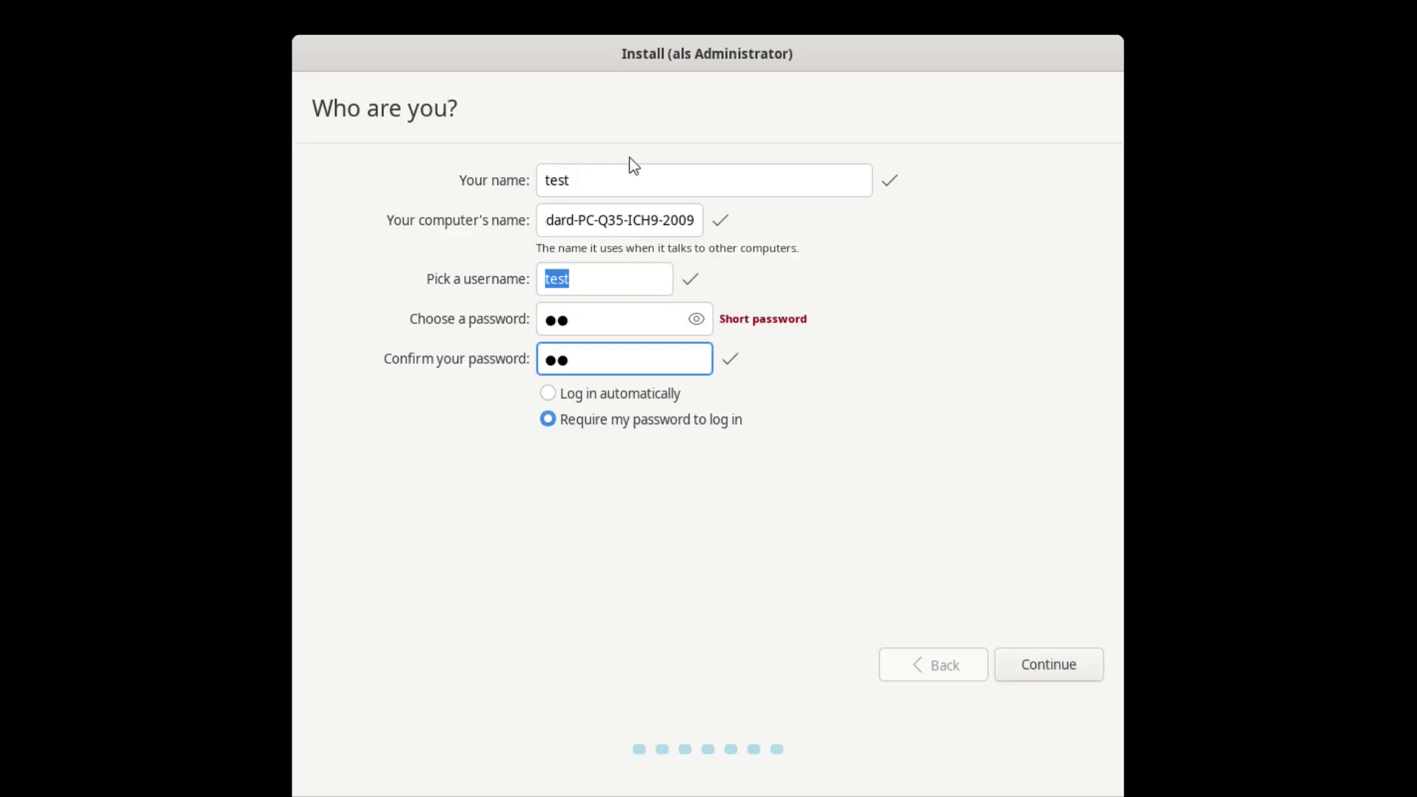
left_click(548, 395)
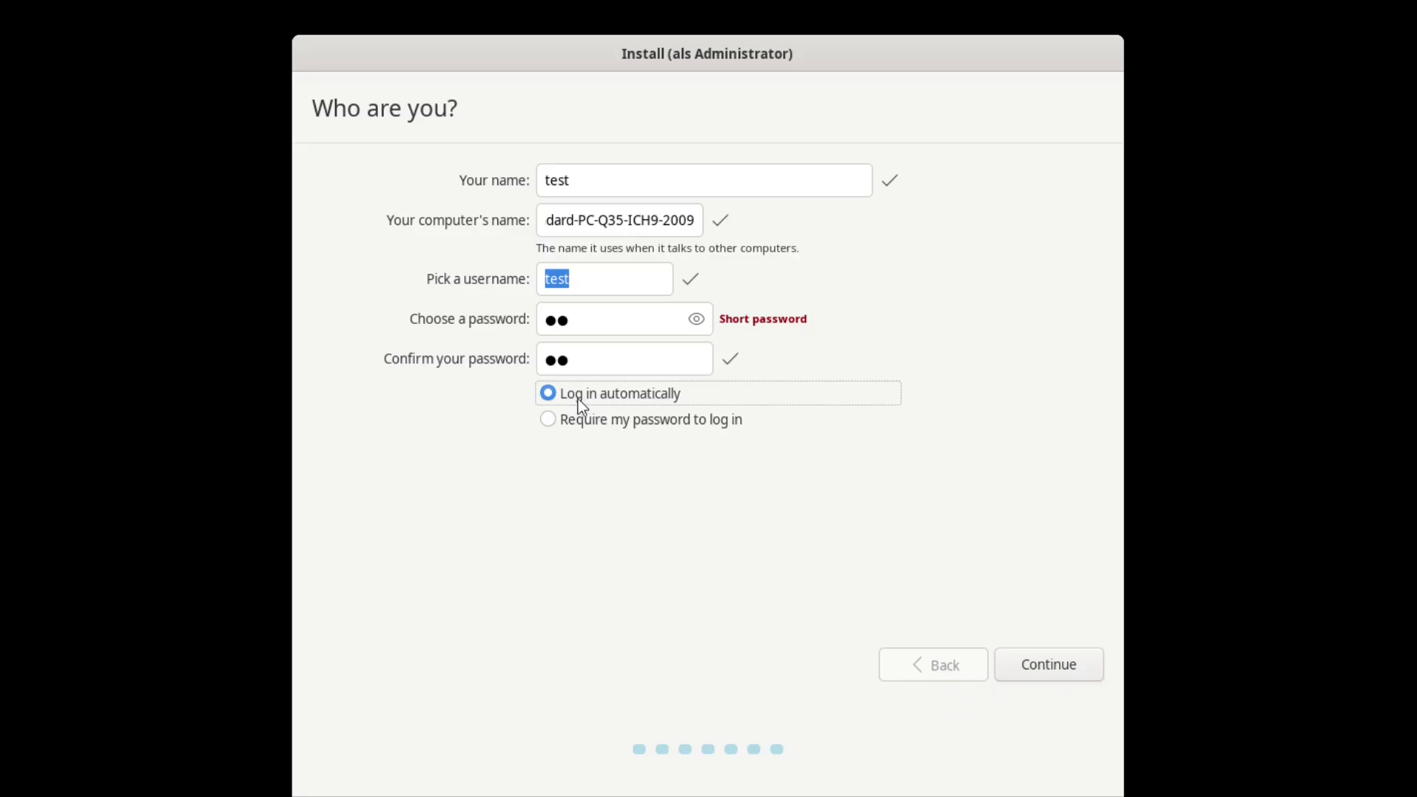
left_click(1047, 666)
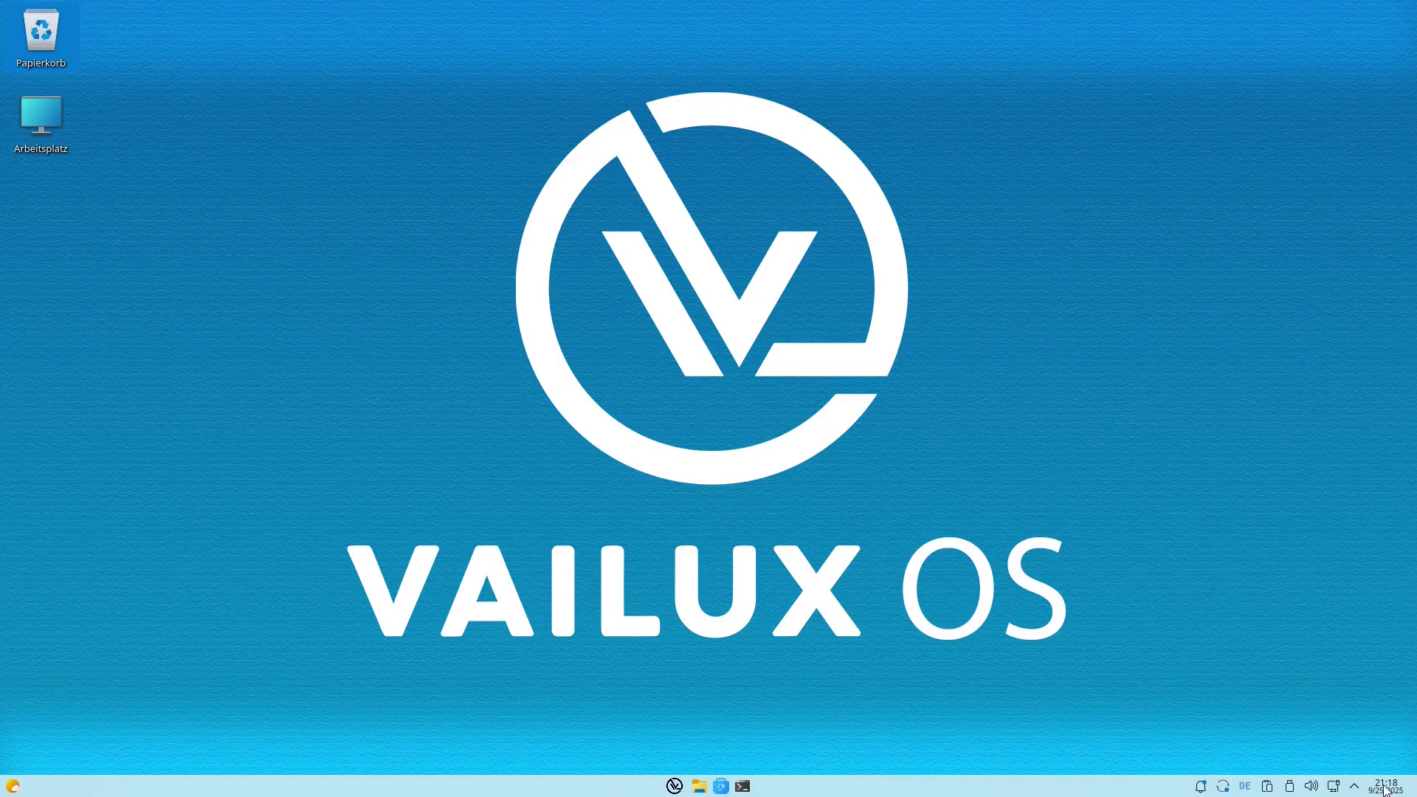
Inspect the Sperrtastenstatus settings and its Kurzbefehle, close them, then open the start menu.
left_click(1354, 786)
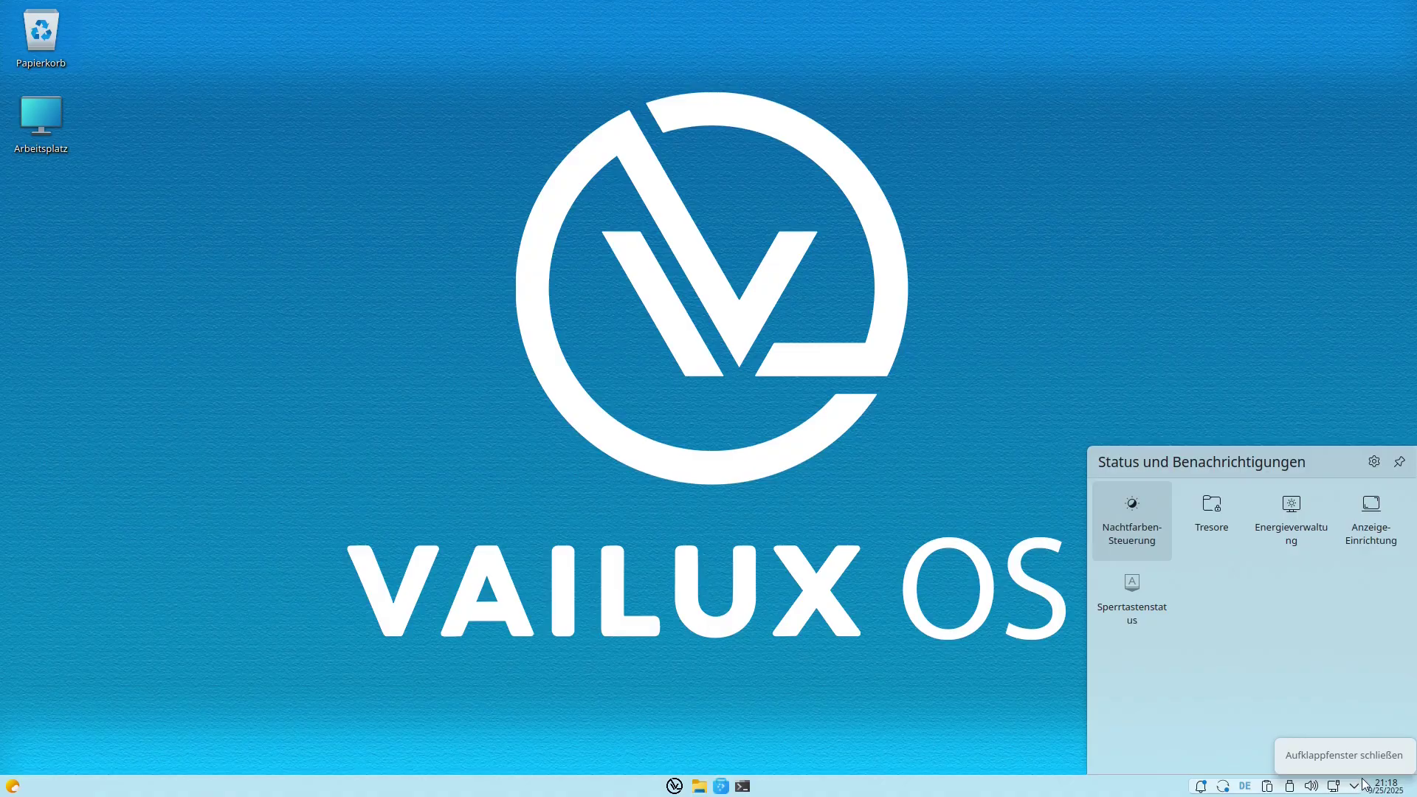
left_click(1133, 588)
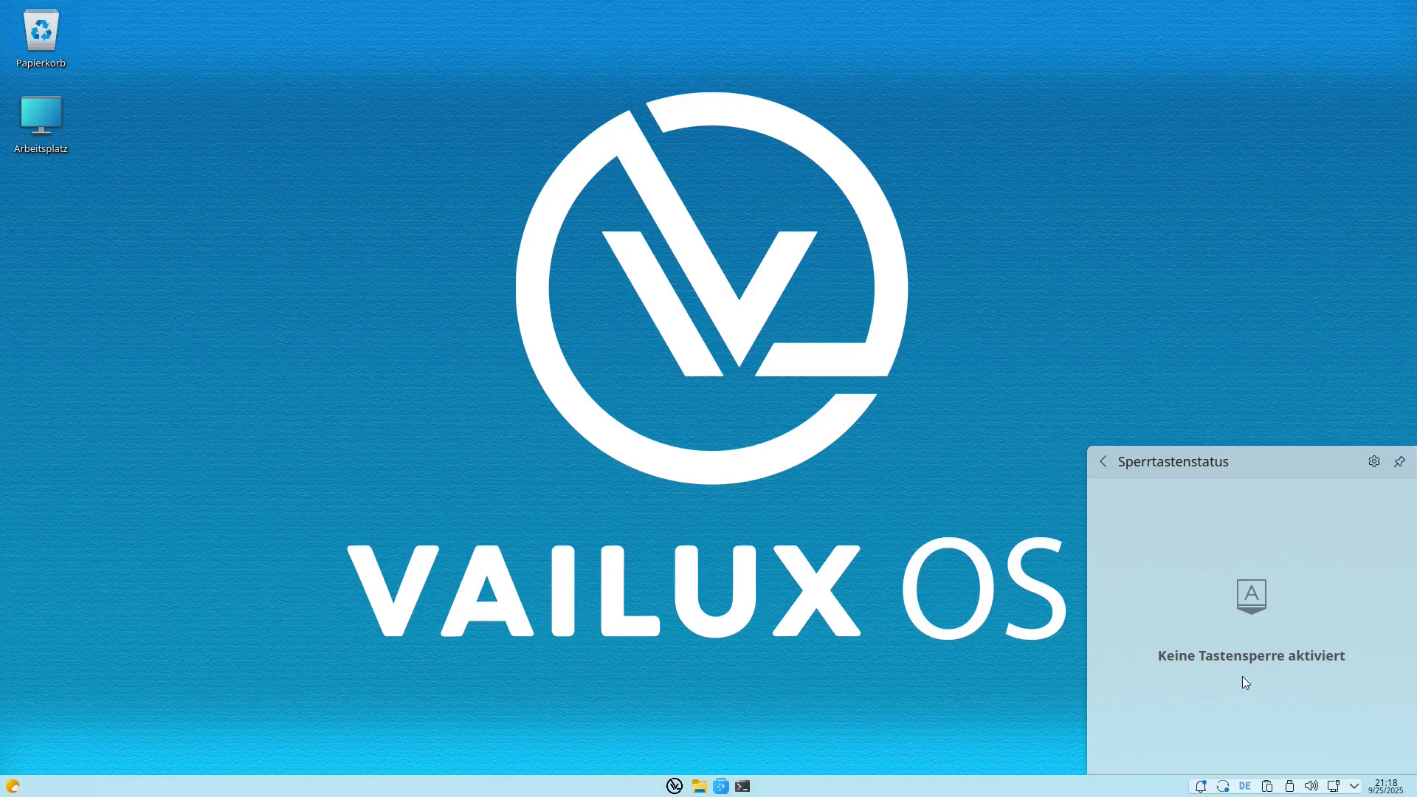
left_click(1374, 462)
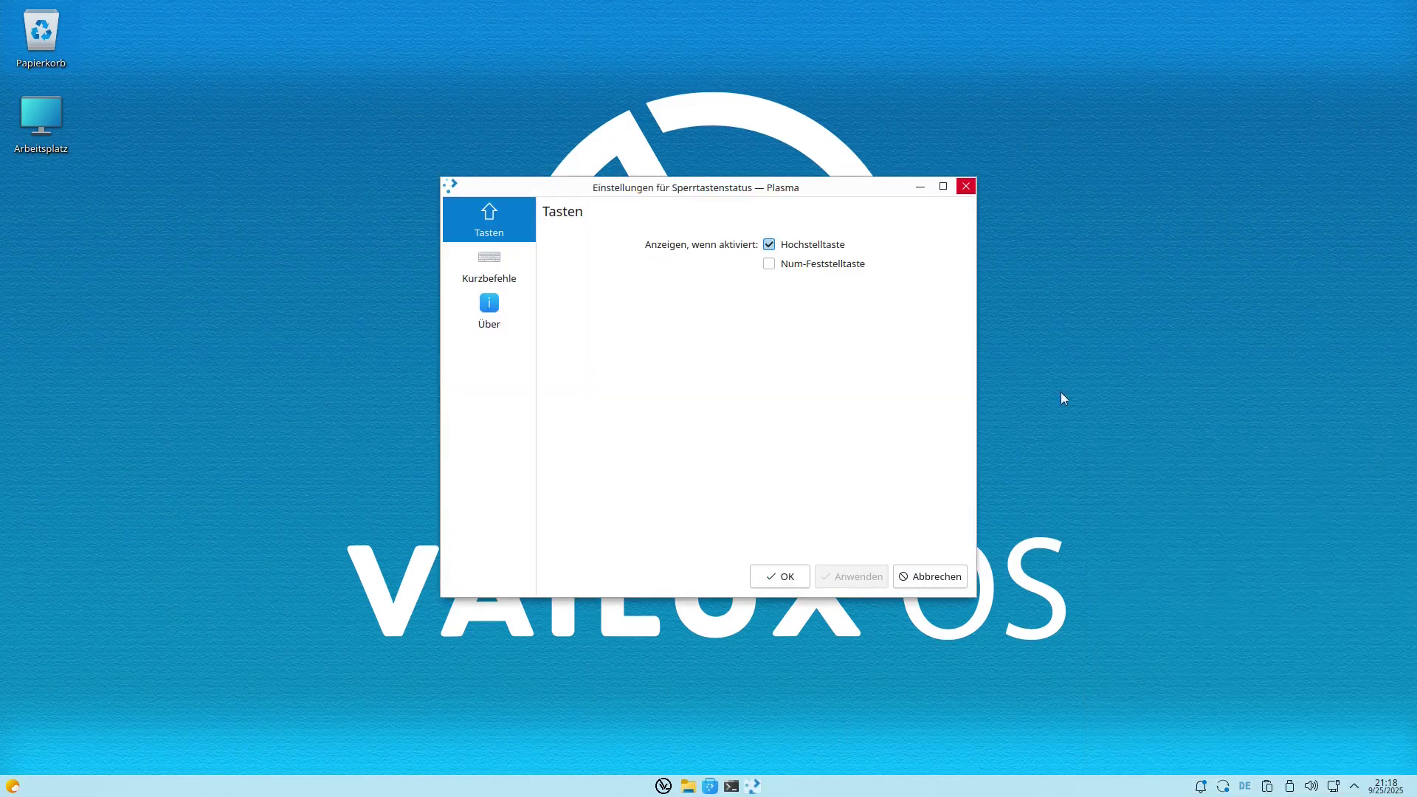
left_click(473, 254)
key("Escape")
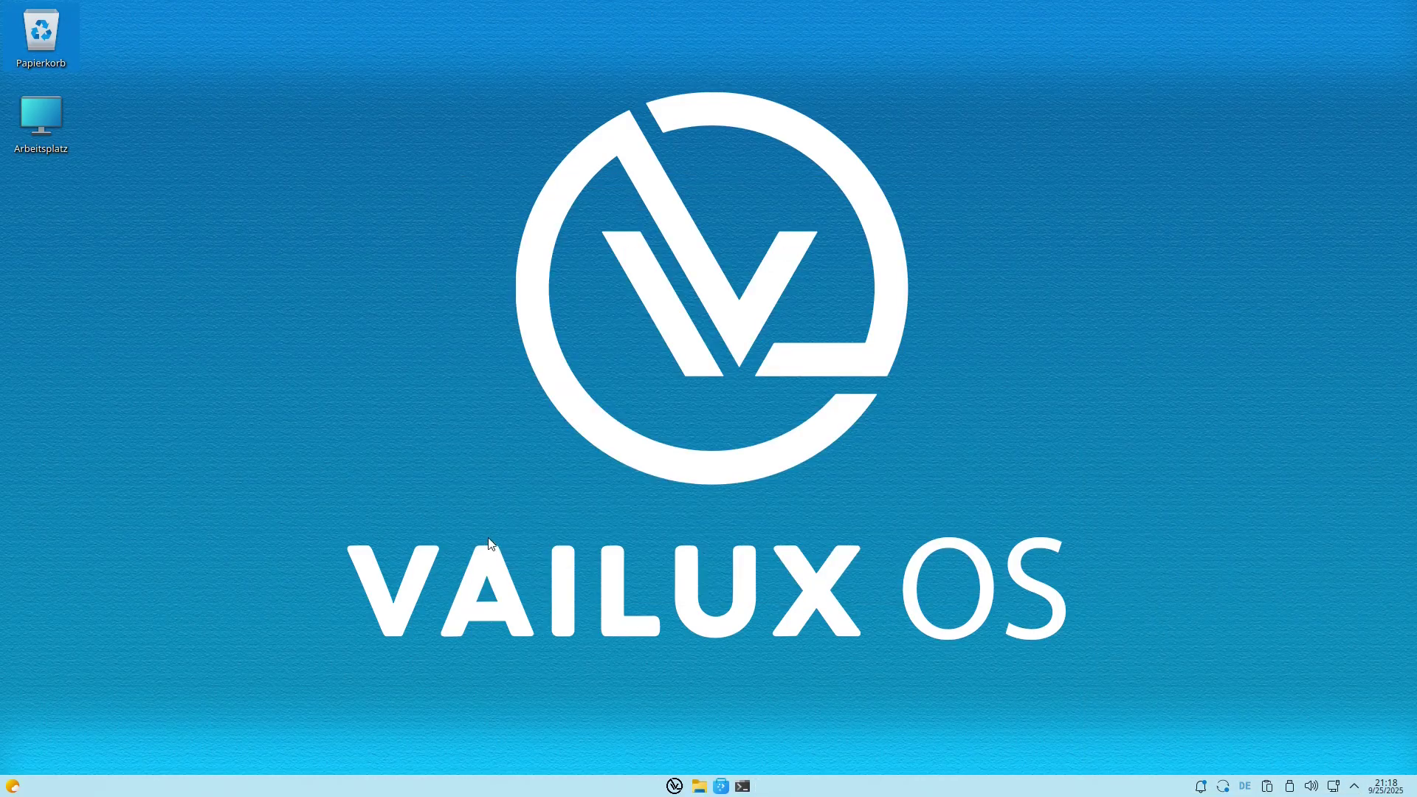
left_click(673, 787)
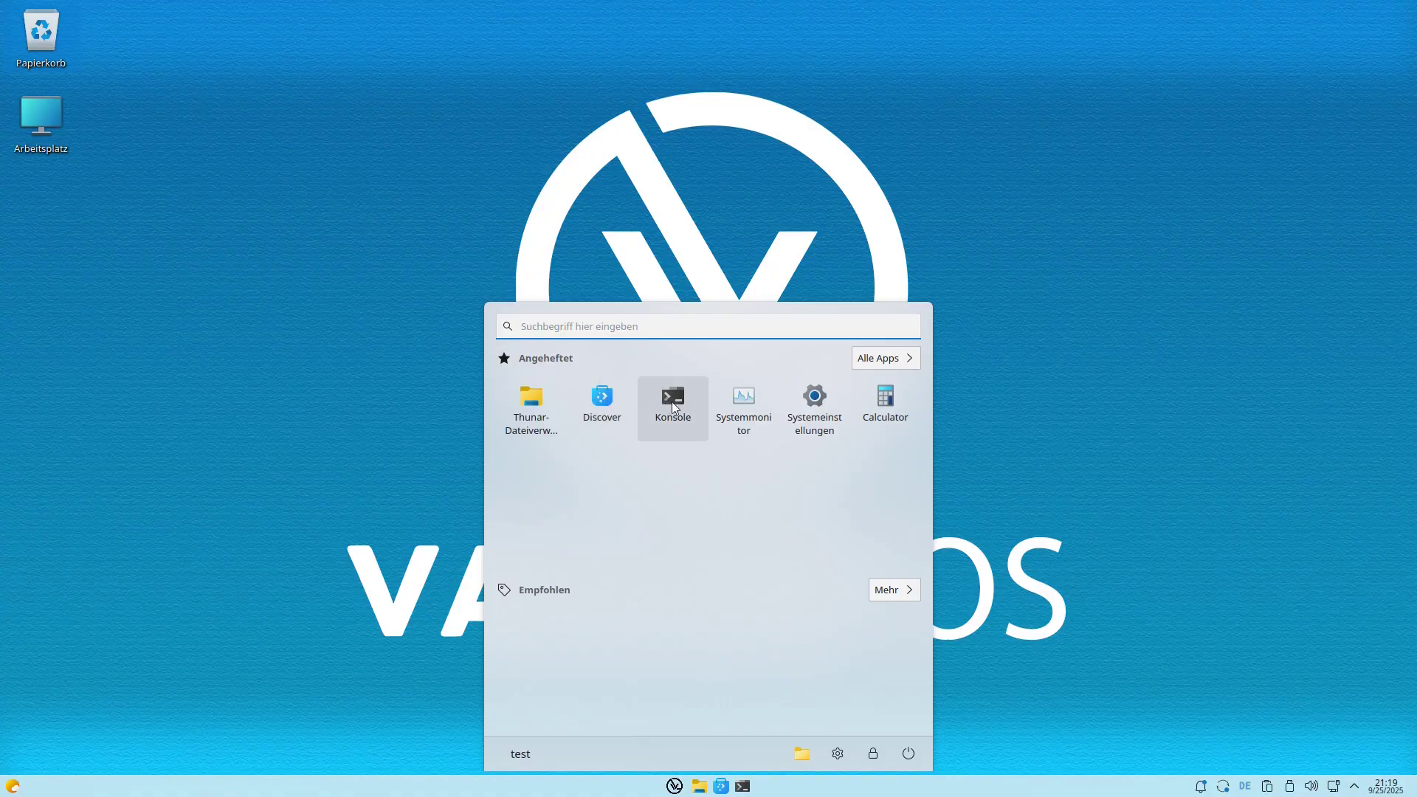
In Systemeinstellungen, search 'langu', open Region & Sprache, and bring up the Sprache ändern list.
left_click(815, 405)
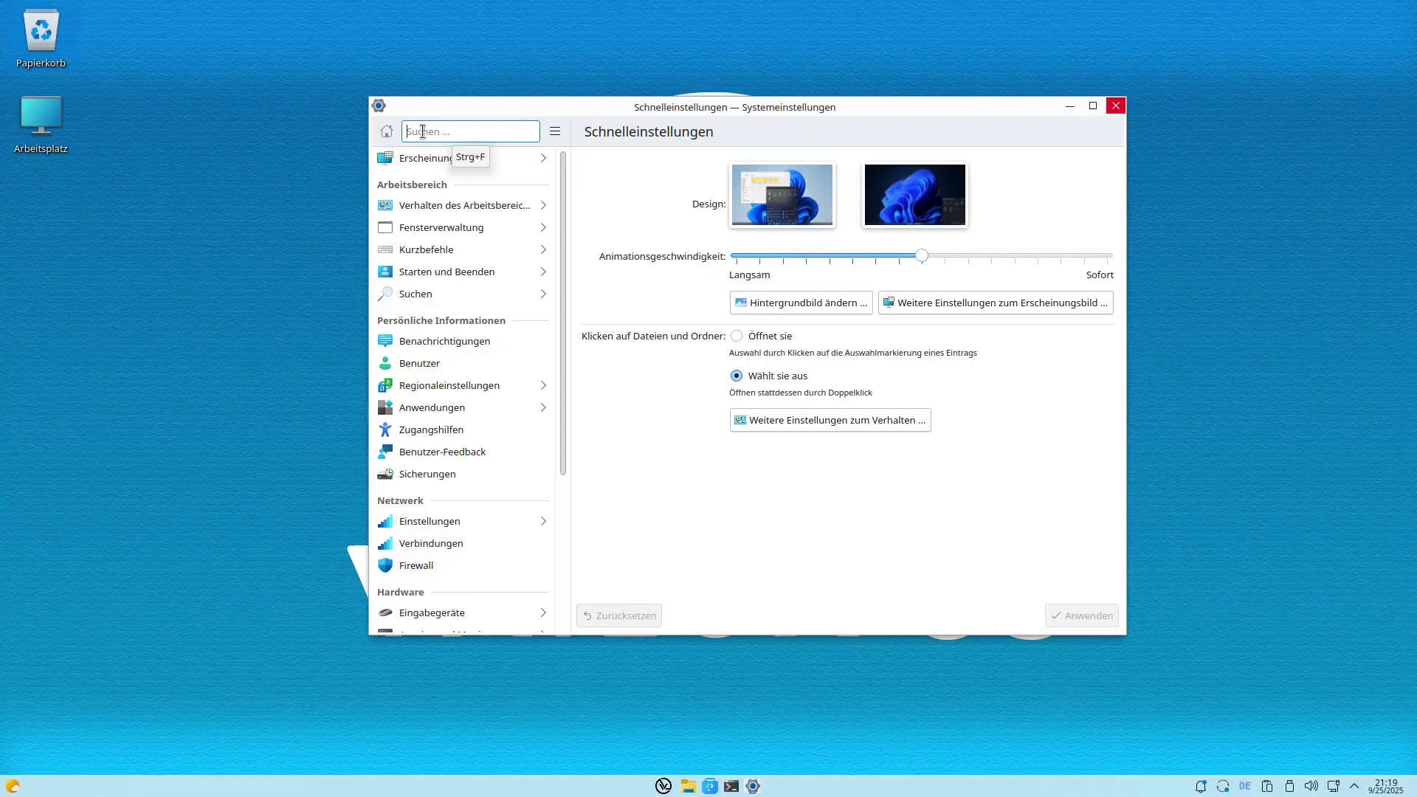
type("l")
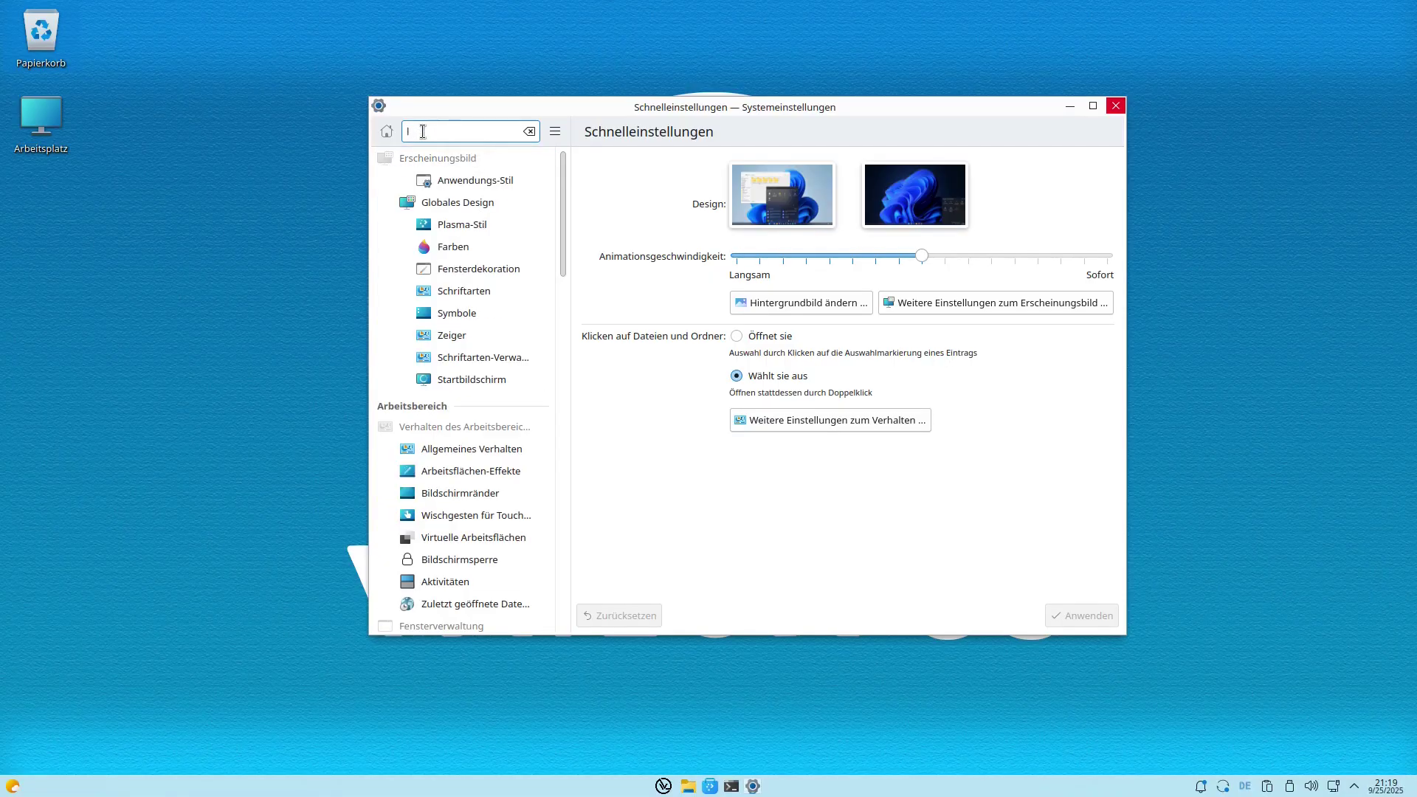
type("anguage")
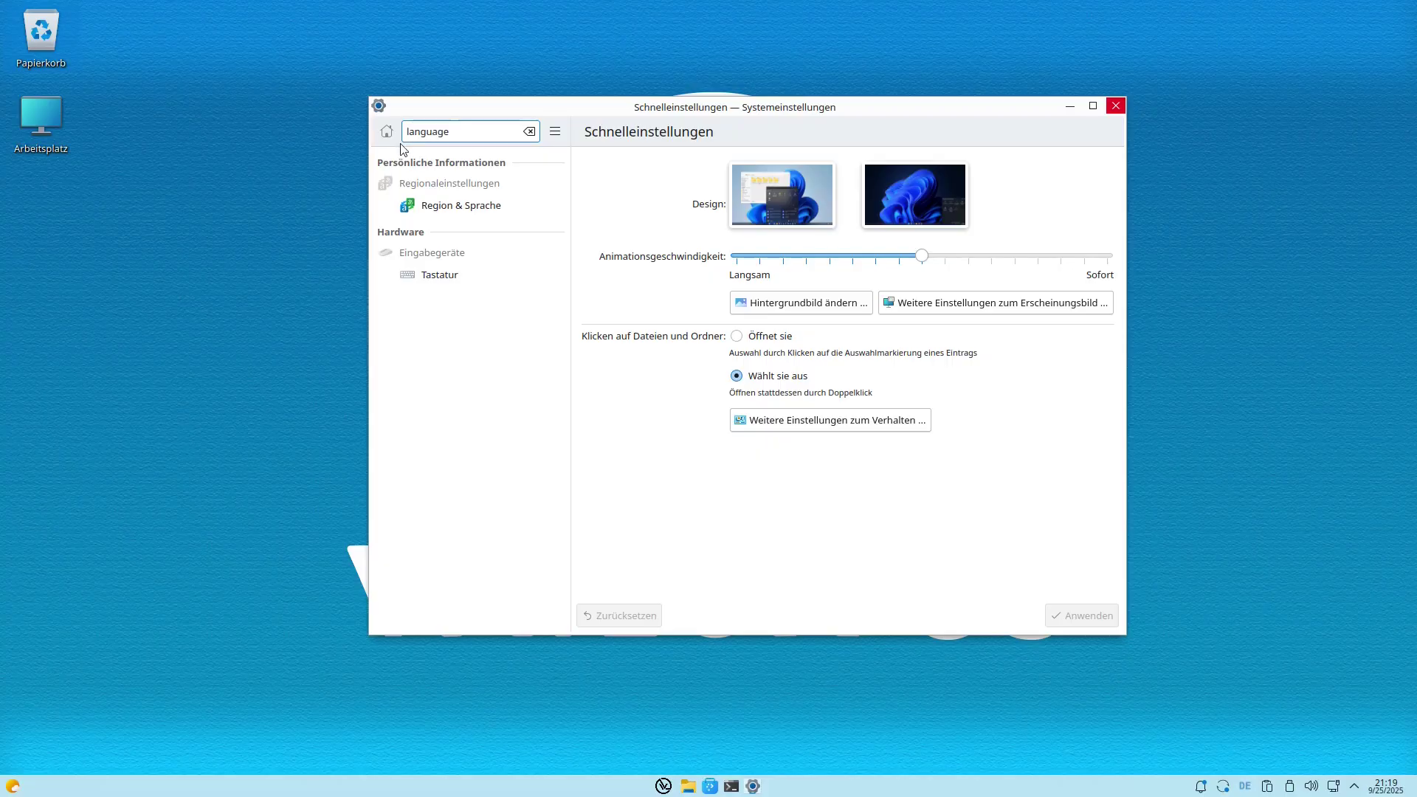
left_click(436, 212)
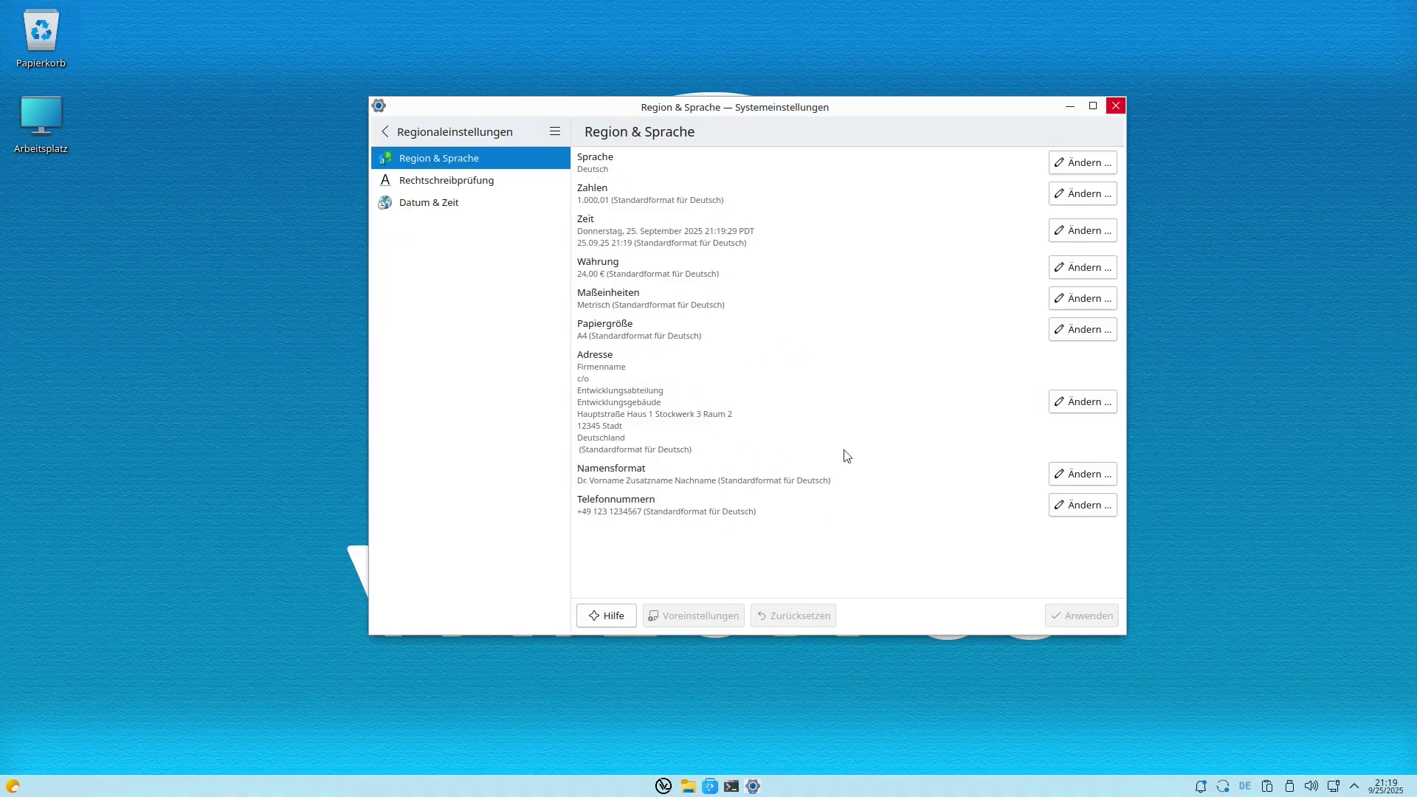
left_click(1077, 162)
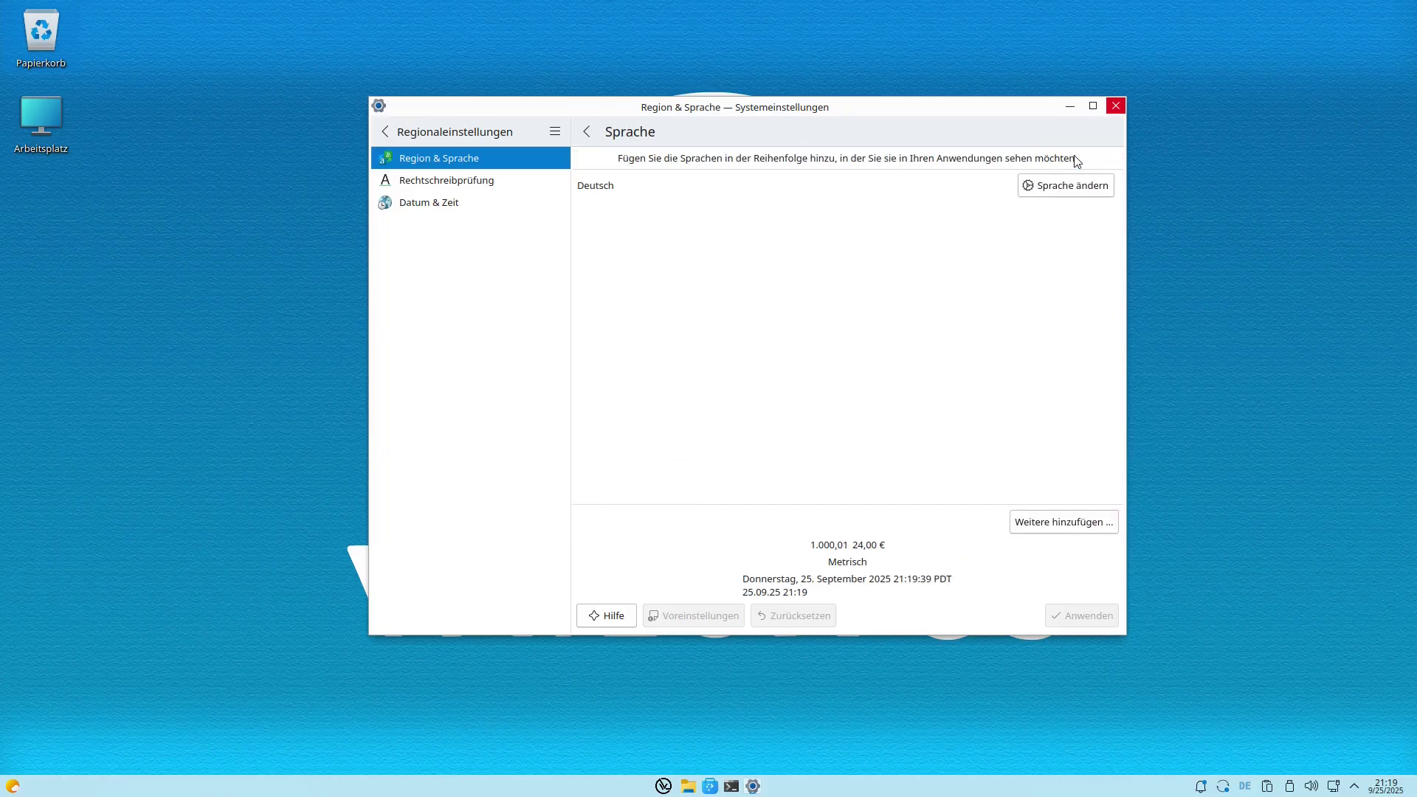
left_click(1036, 194)
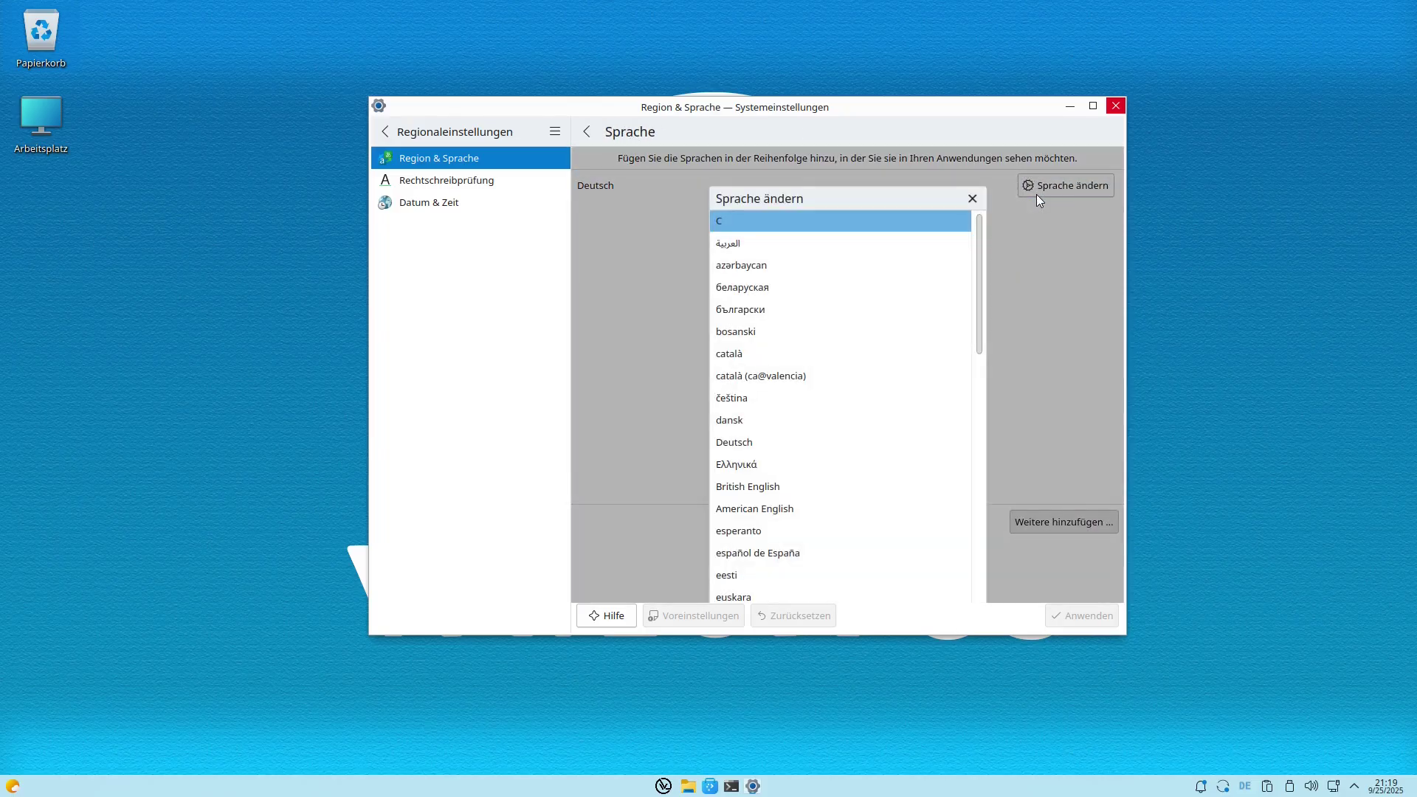
Select American English as the display language, apply it, and choose Jetzt neu starten.
left_click(734, 511)
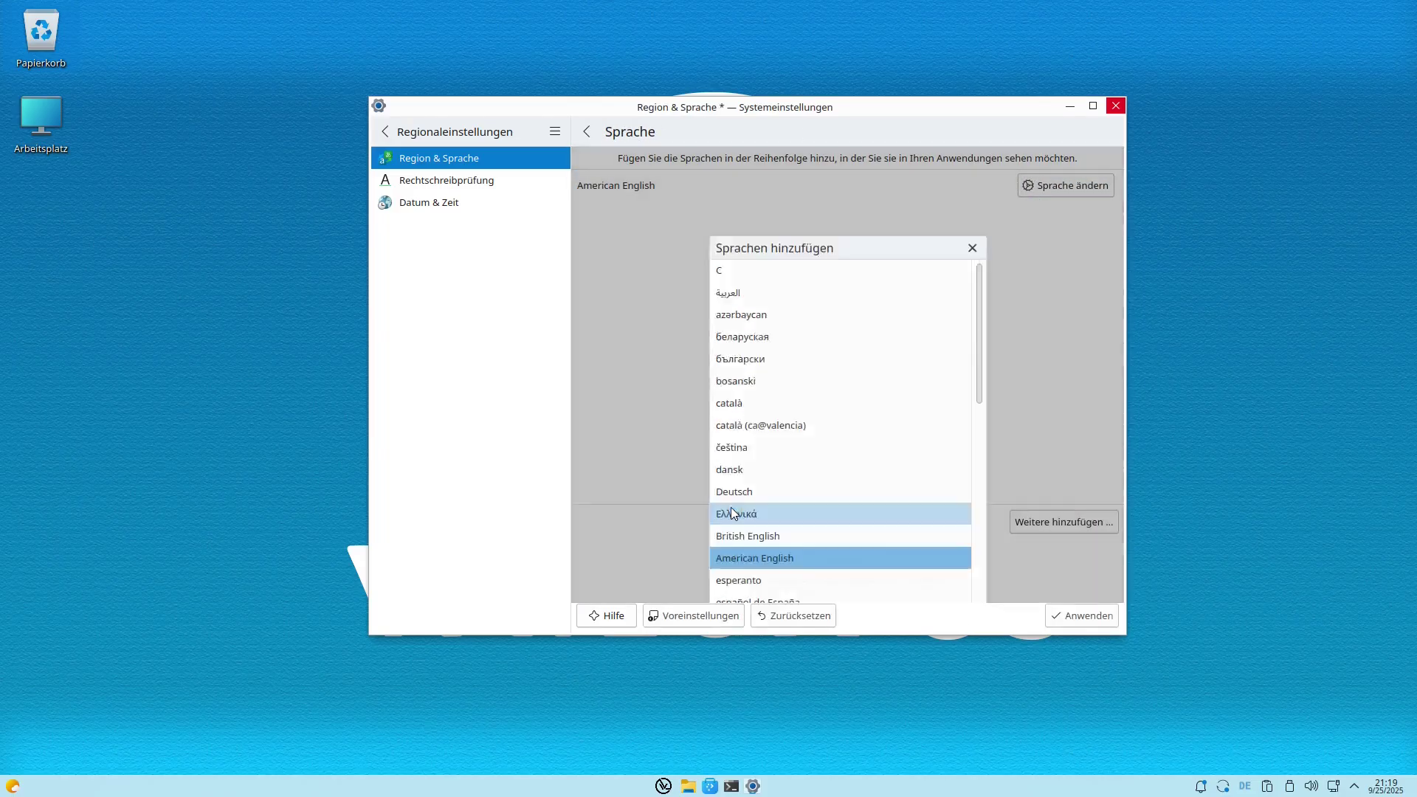
left_click(1079, 624)
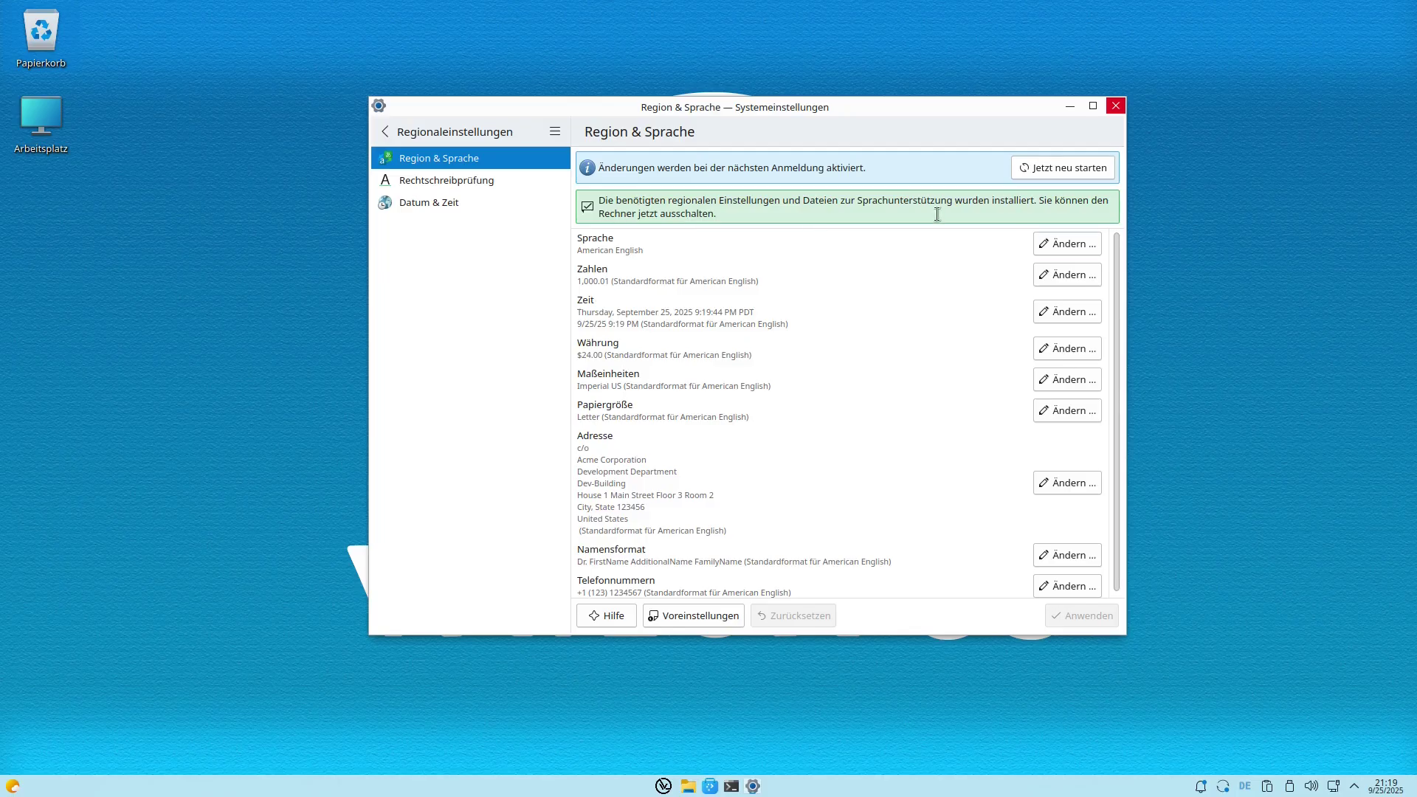
left_click(1060, 167)
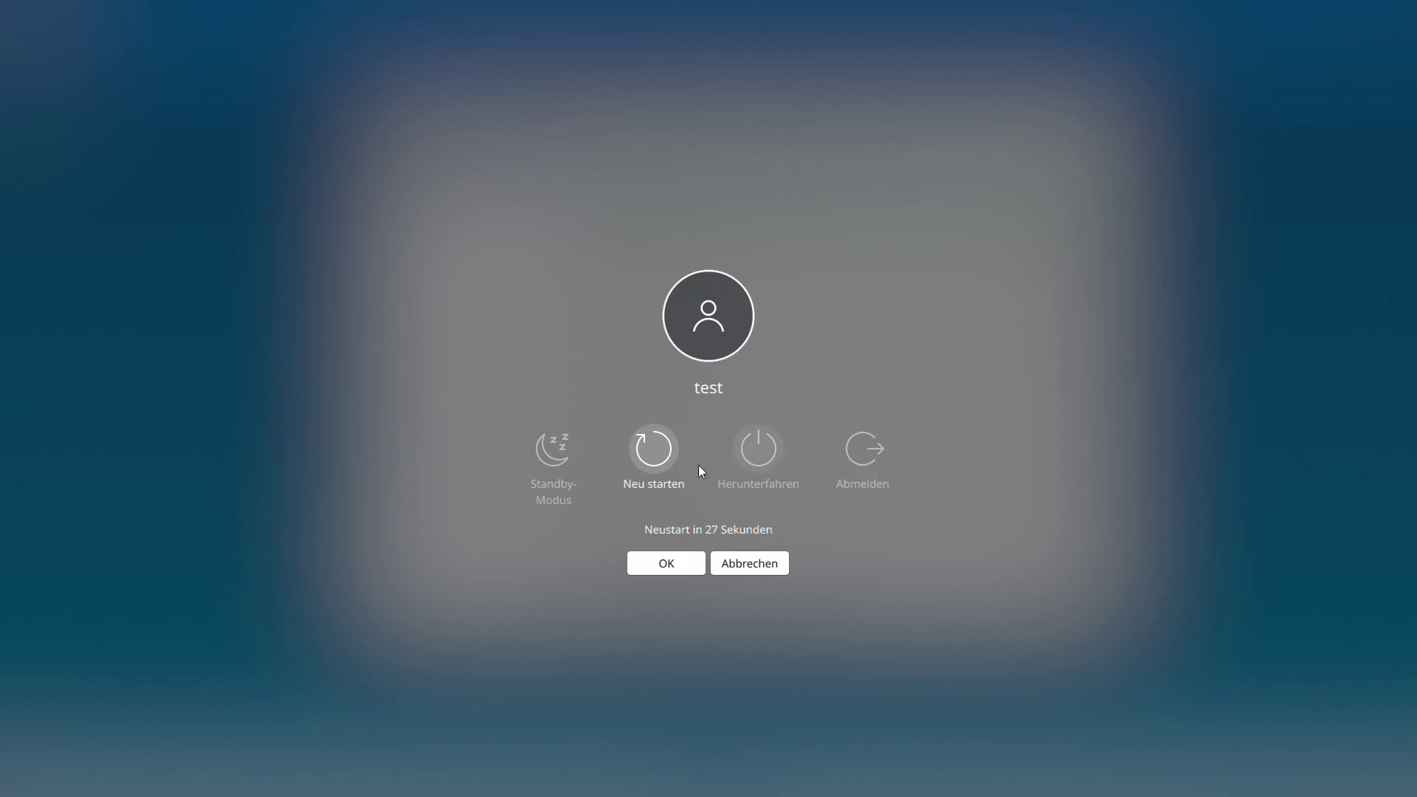
Confirm Neu starten, then scroll the System Settings sidebar to check it's in English.
left_click(641, 449)
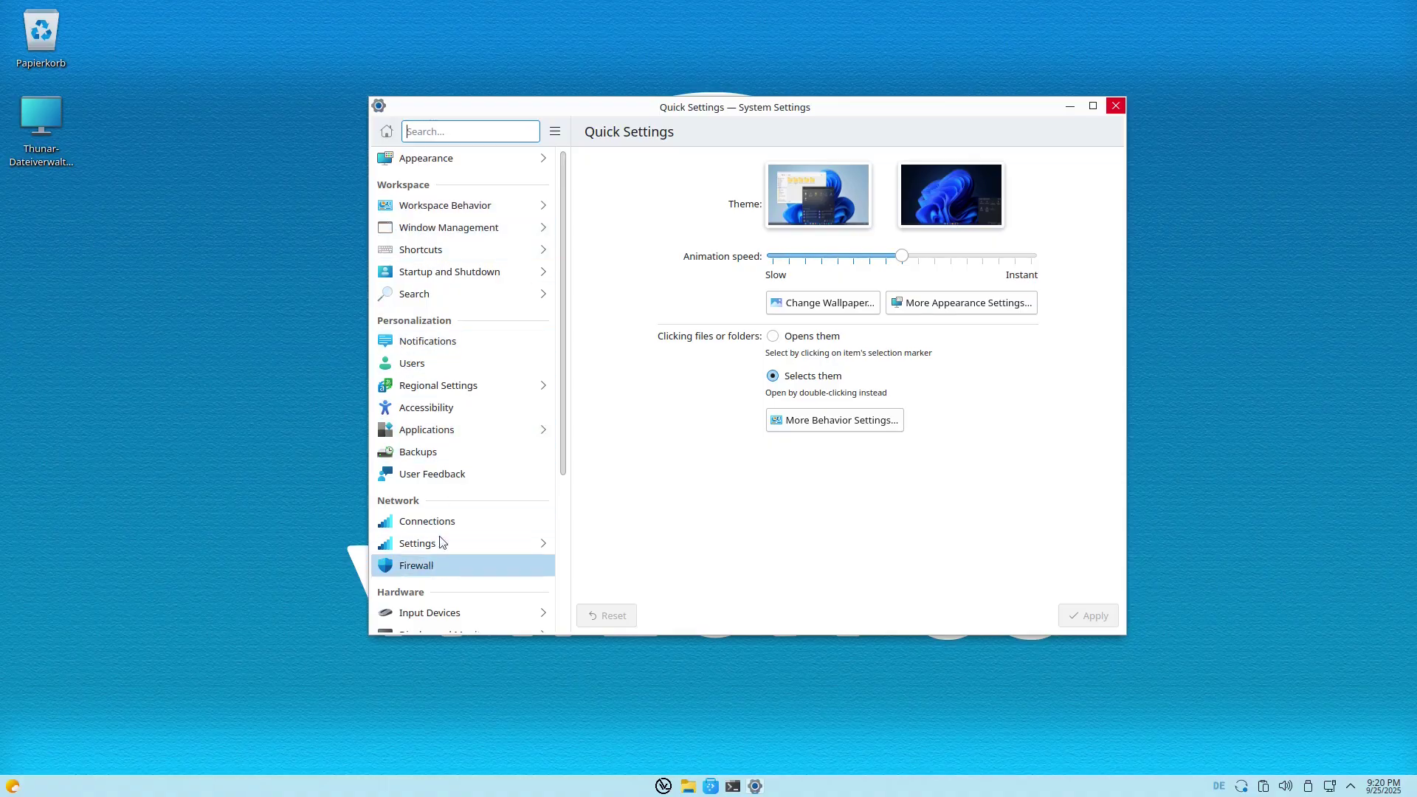
scroll(432, 561, "down", 5)
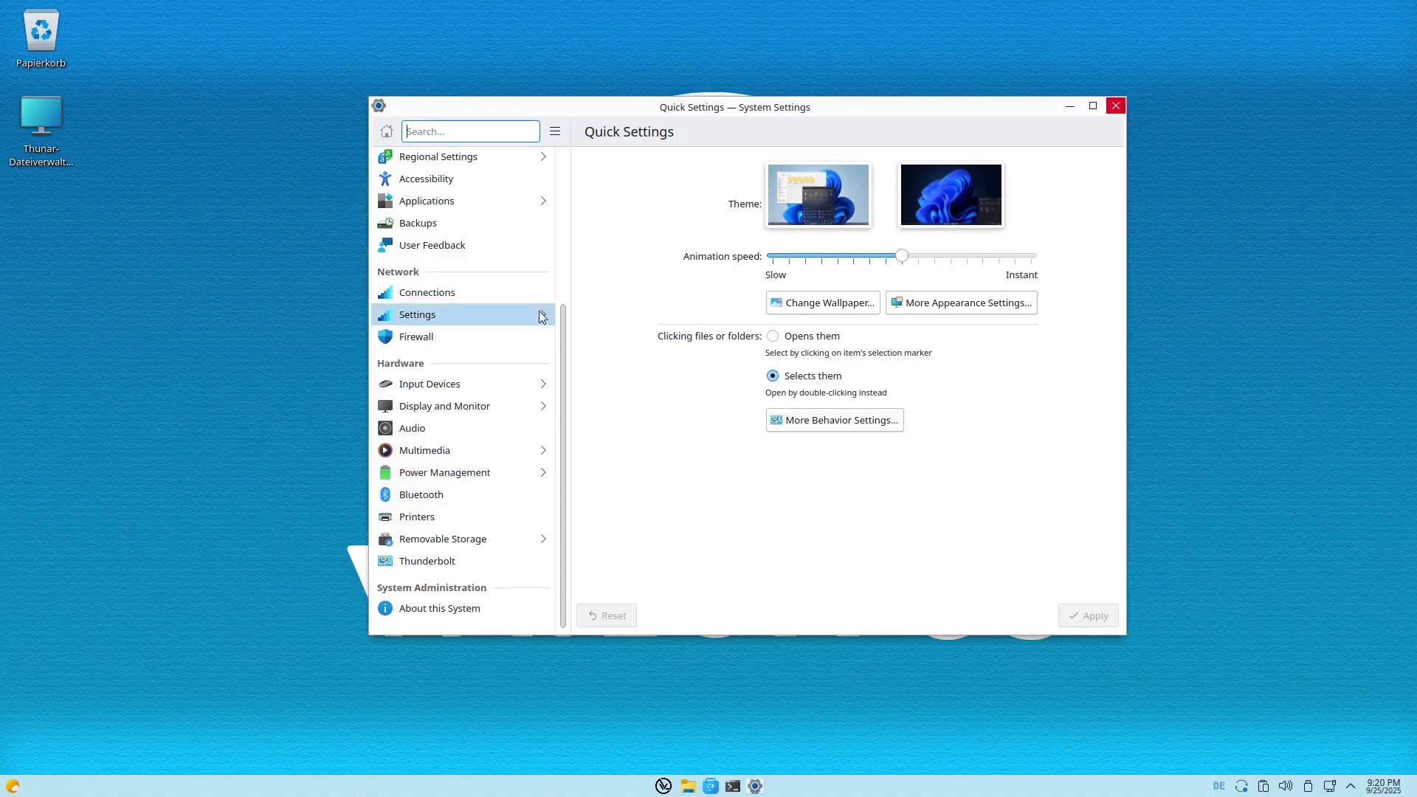
scroll(541, 315, "up", 5)
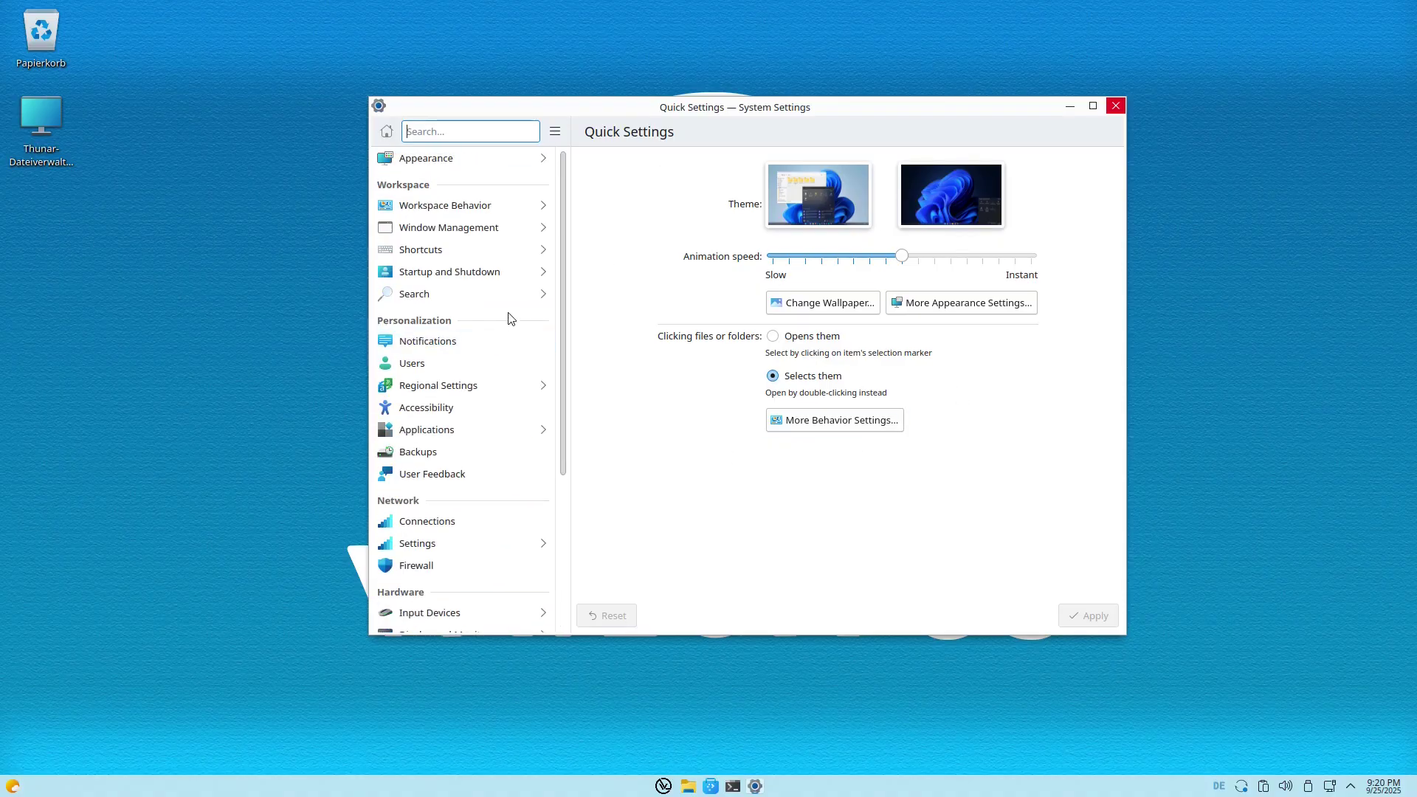
Enable the American English (United States) spell-check dictionary in Regional Settings, then open the launcher.
left_click(420, 391)
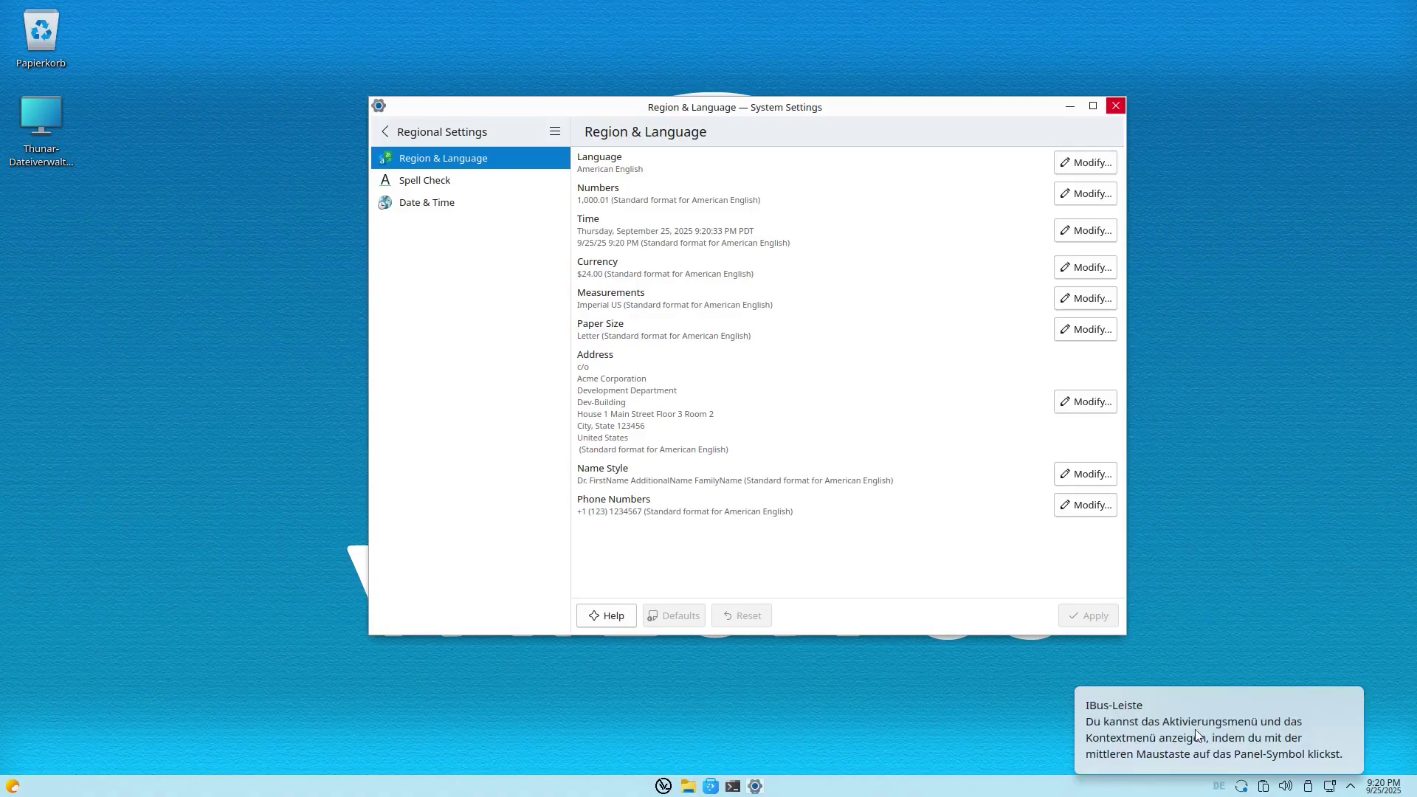
left_click(417, 177)
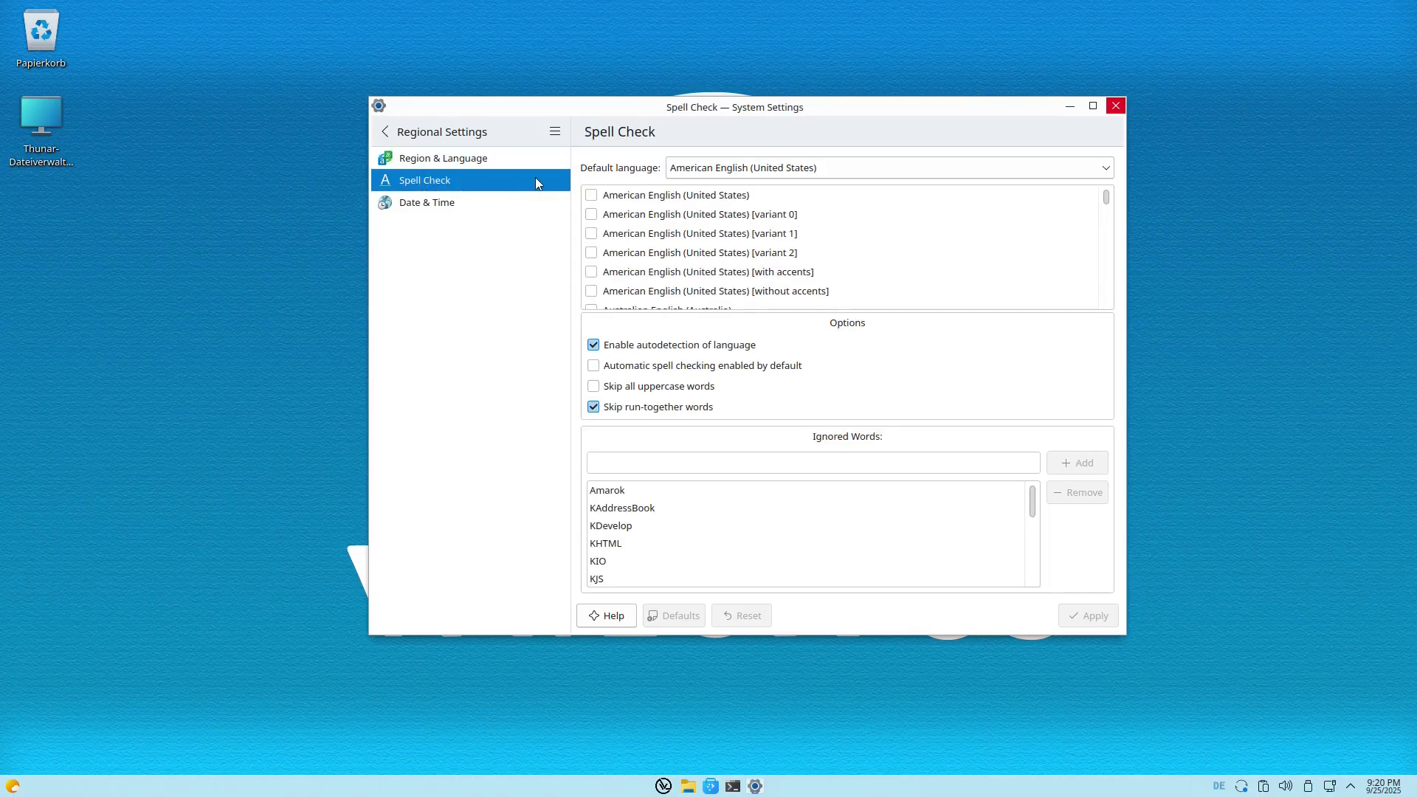
left_click(591, 196)
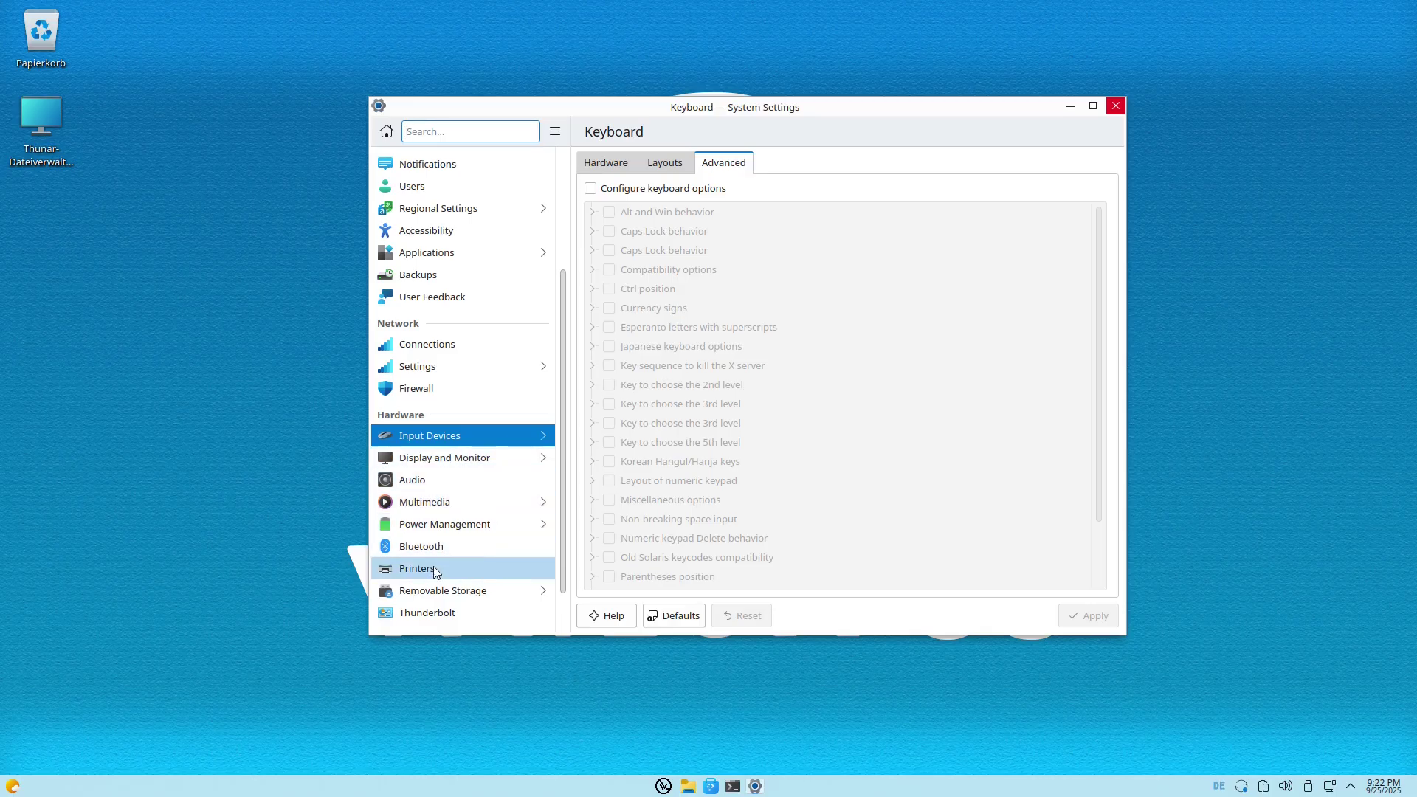
scroll(448, 583, "down", 1)
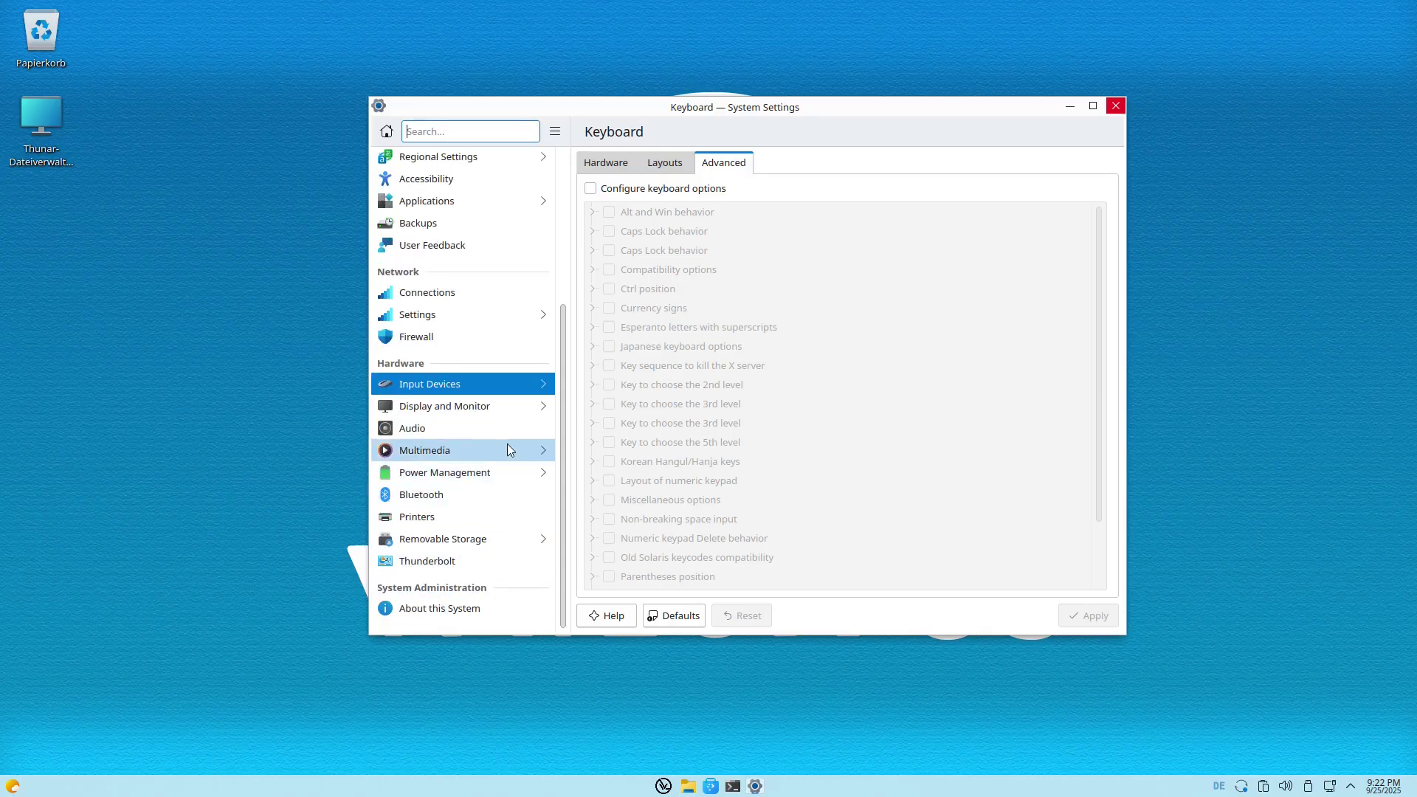
scroll(472, 480, "up", 4)
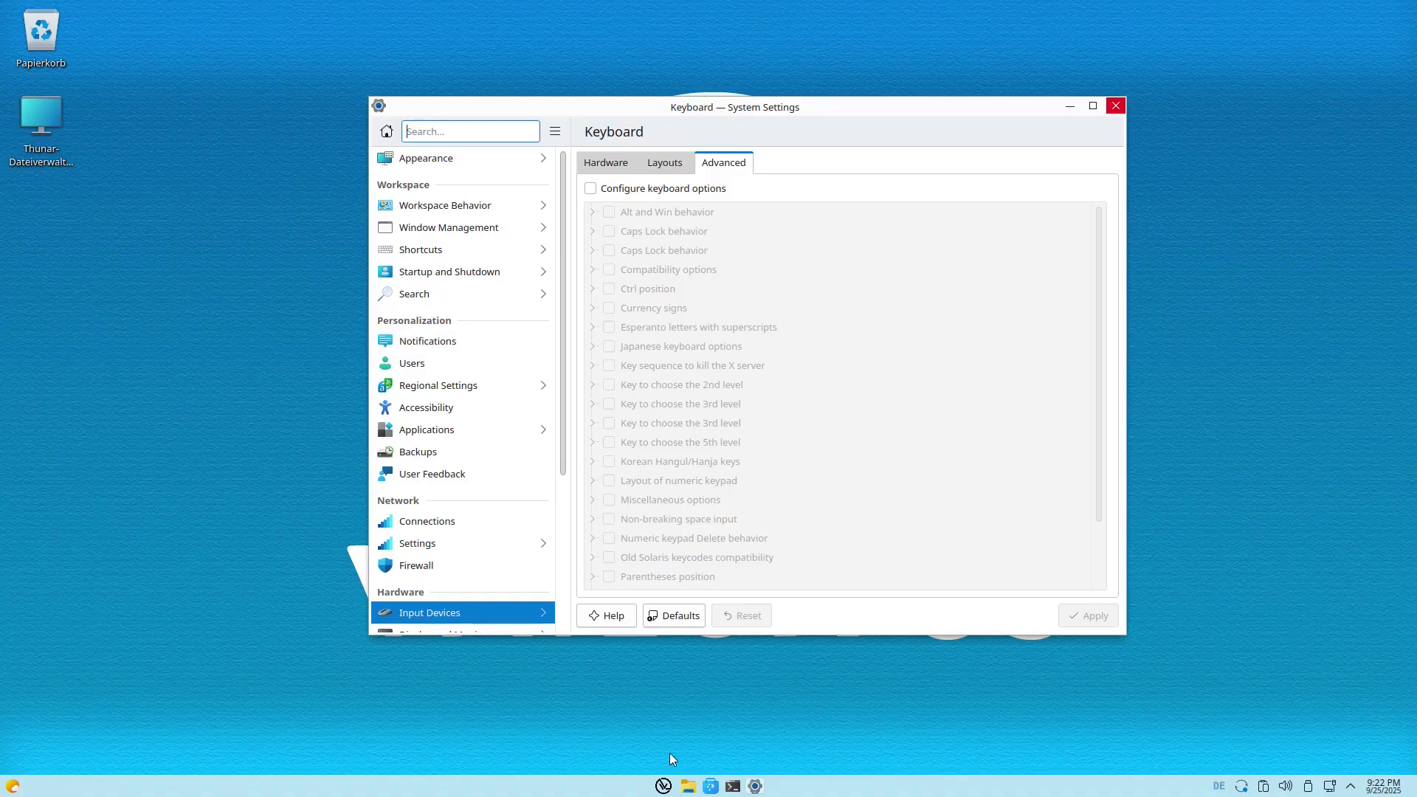
left_click(663, 786)
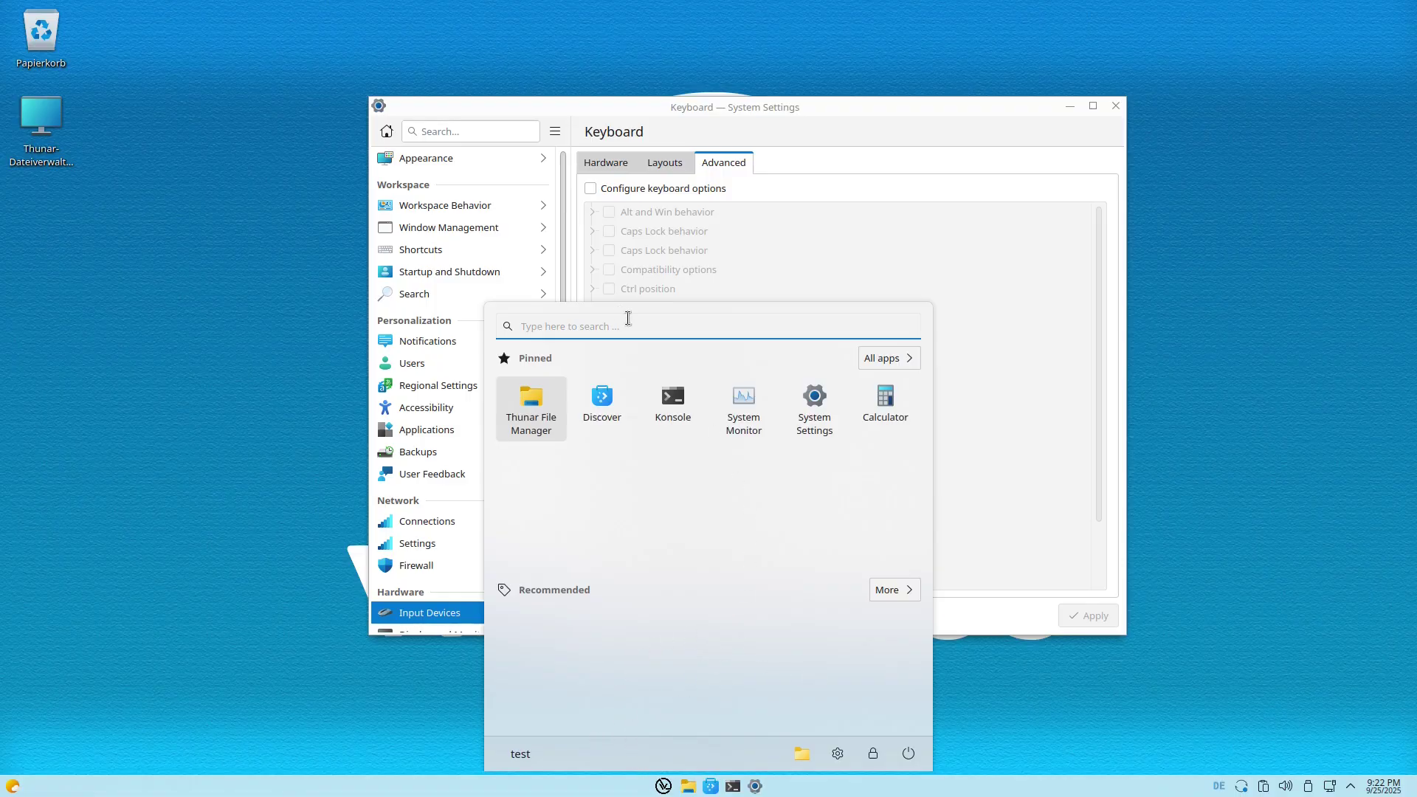
Launch the Discover software store and move its window to the screen centre.
left_click(888, 357)
left_click(1013, 473)
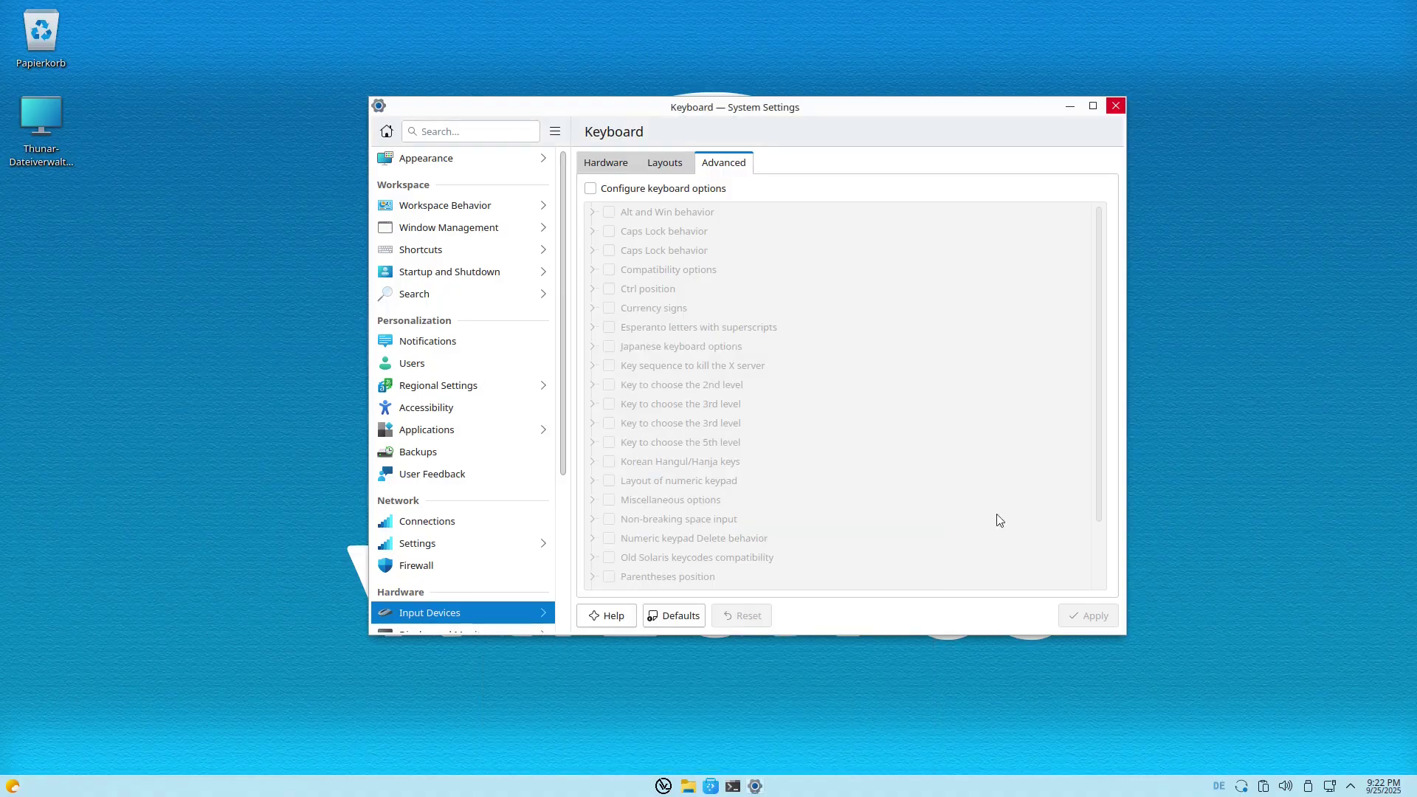
left_click_drag(710, 786, 693, 423)
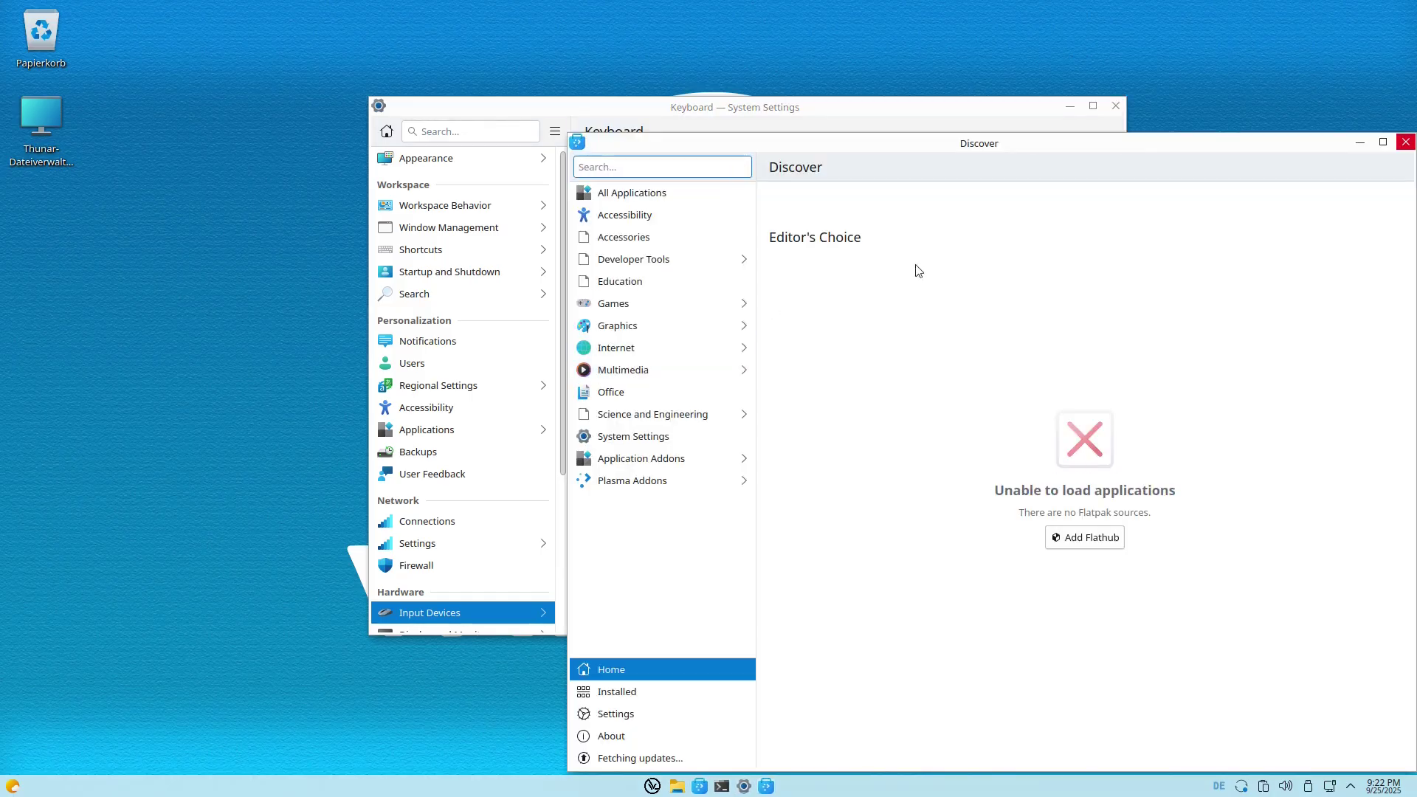
left_click_drag(1091, 148, 815, 94)
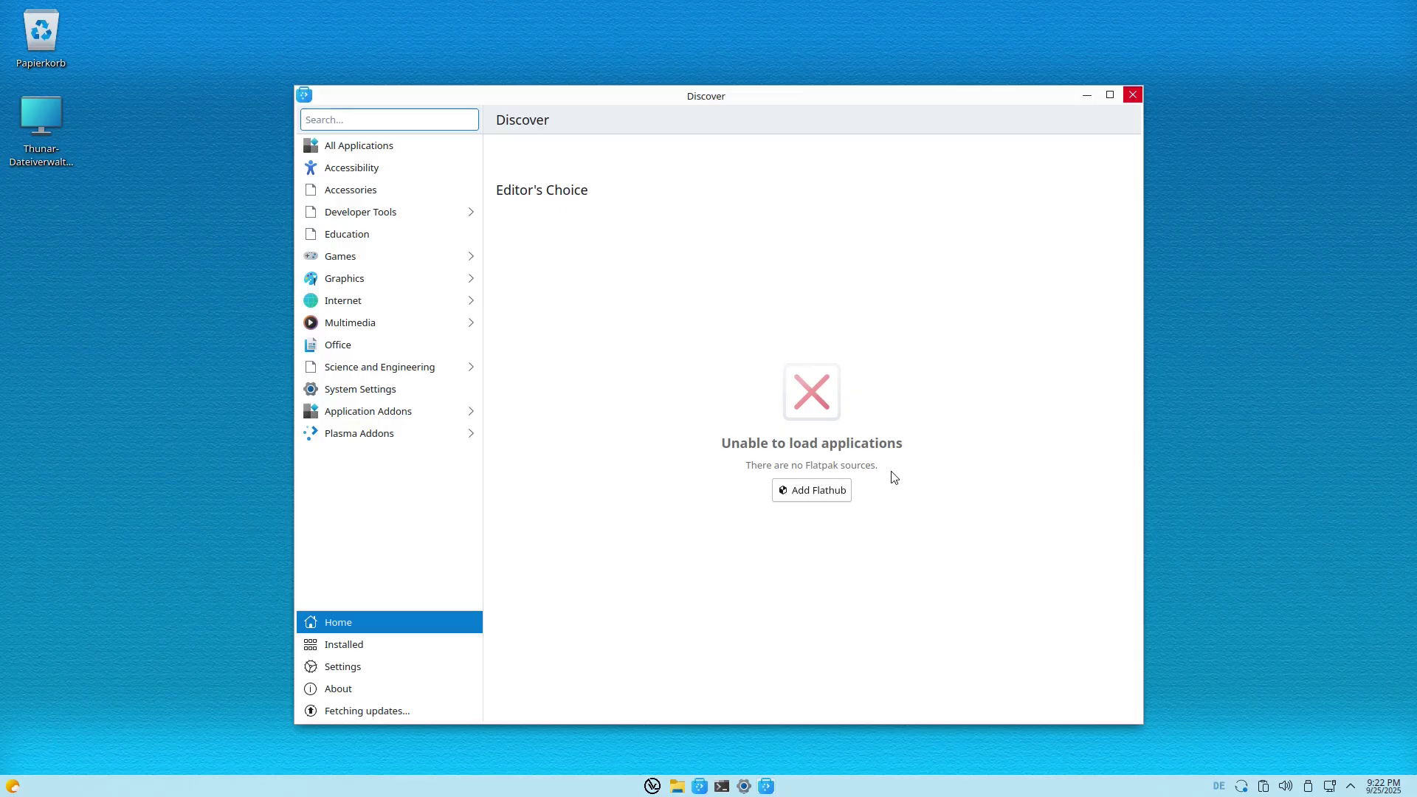
Add Flathub as a software source, authorising with the account password.
left_click(814, 491)
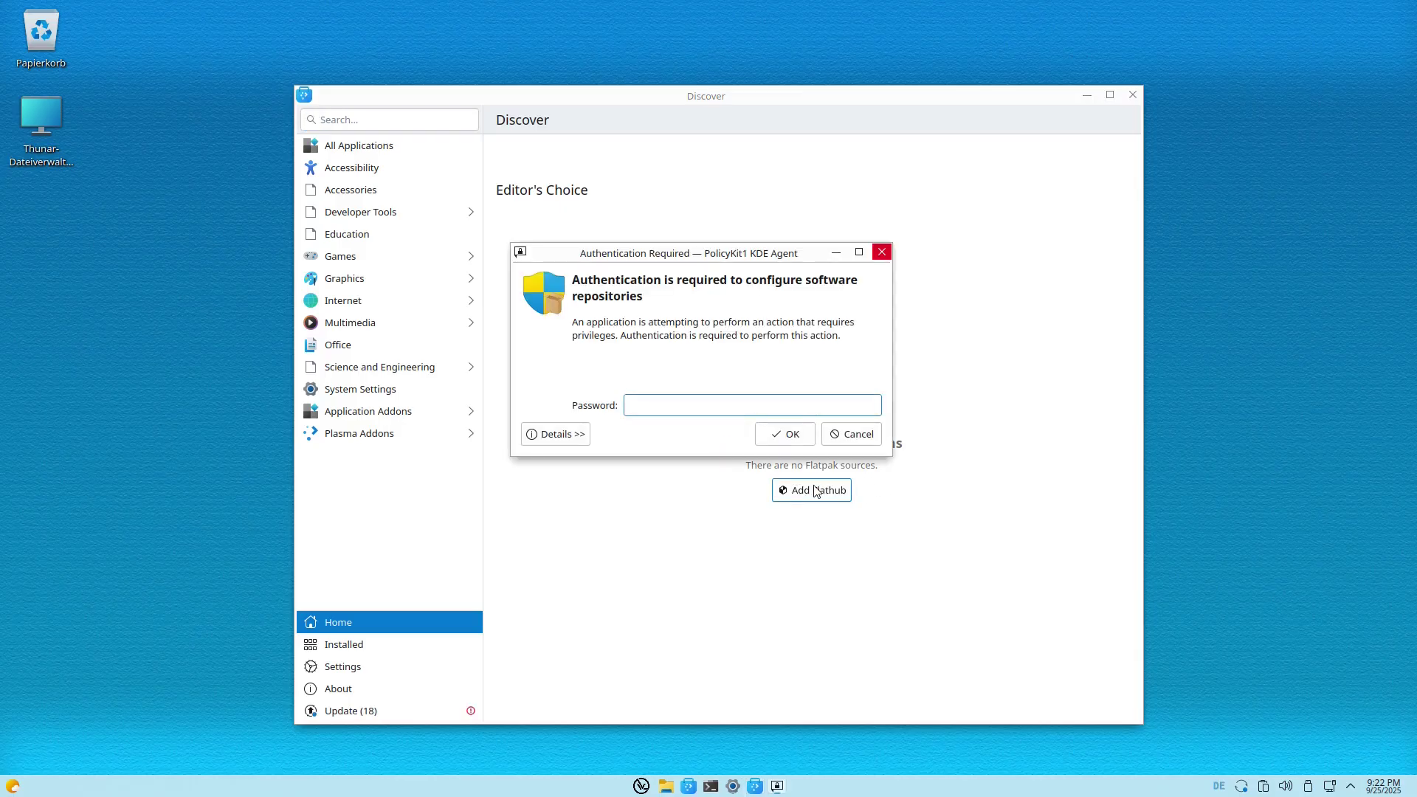
type("••")
key("Return")
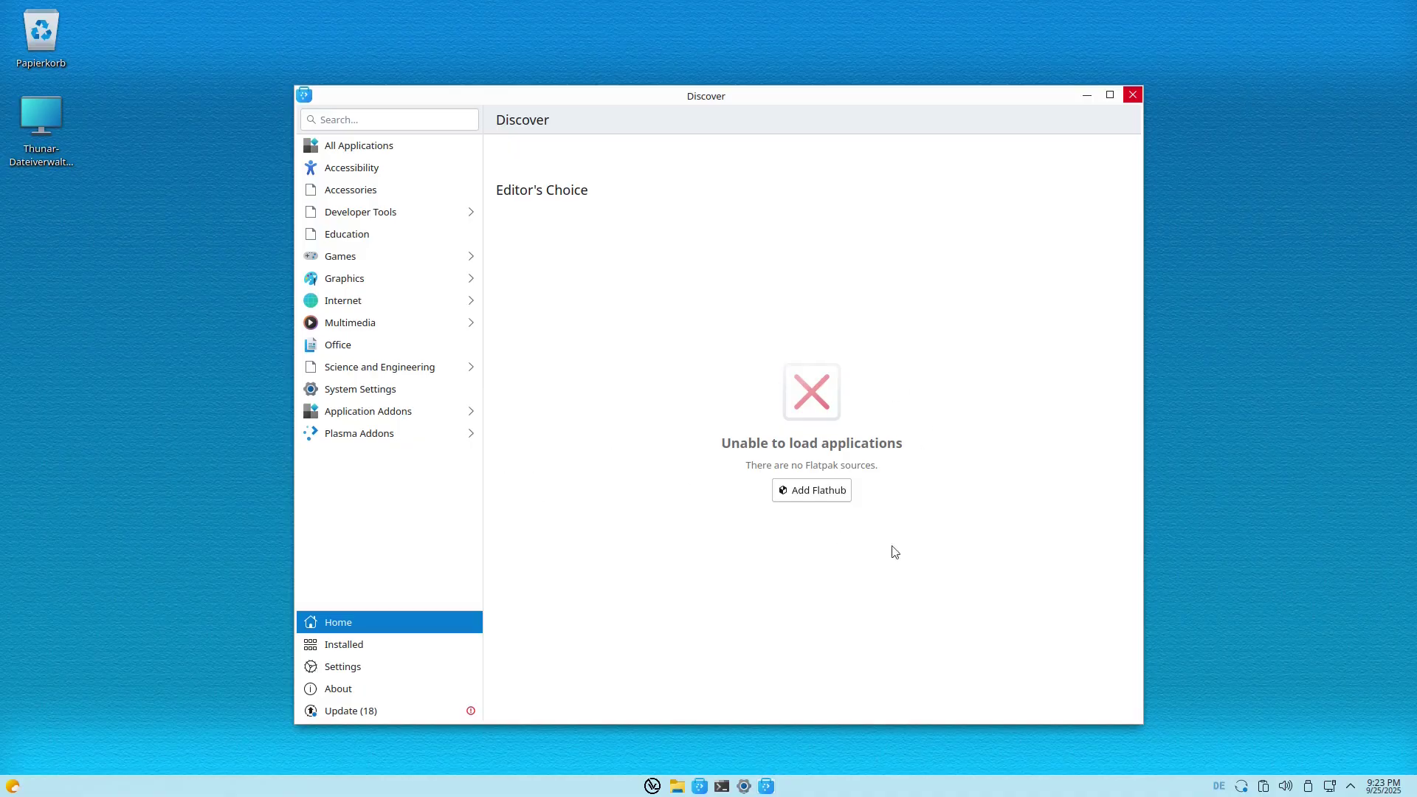
Run 'sudo apt install firefox' in a new Konsole, enter the sudo password, and minimize the terminal.
left_click(722, 786)
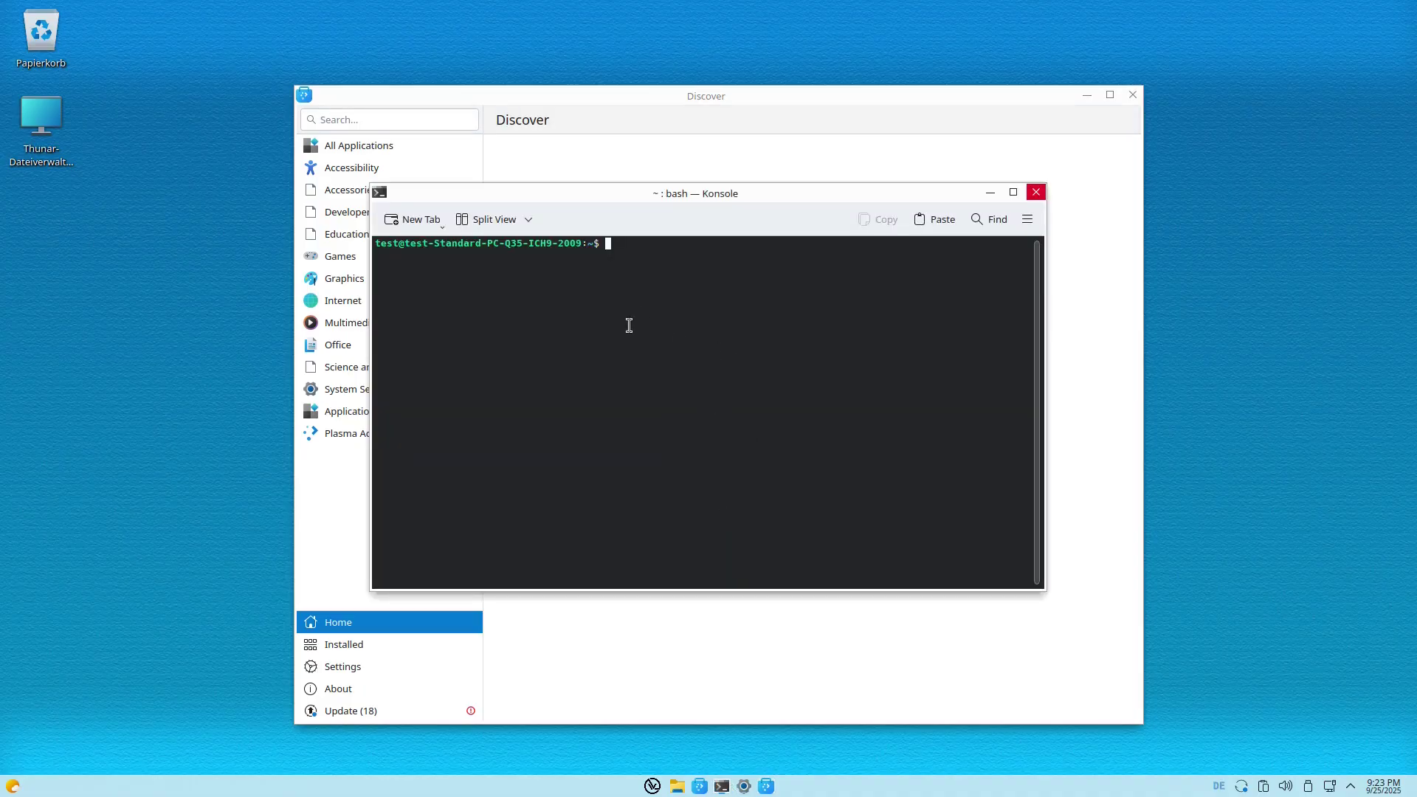
type("sudo apt install firefox")
key("Return")
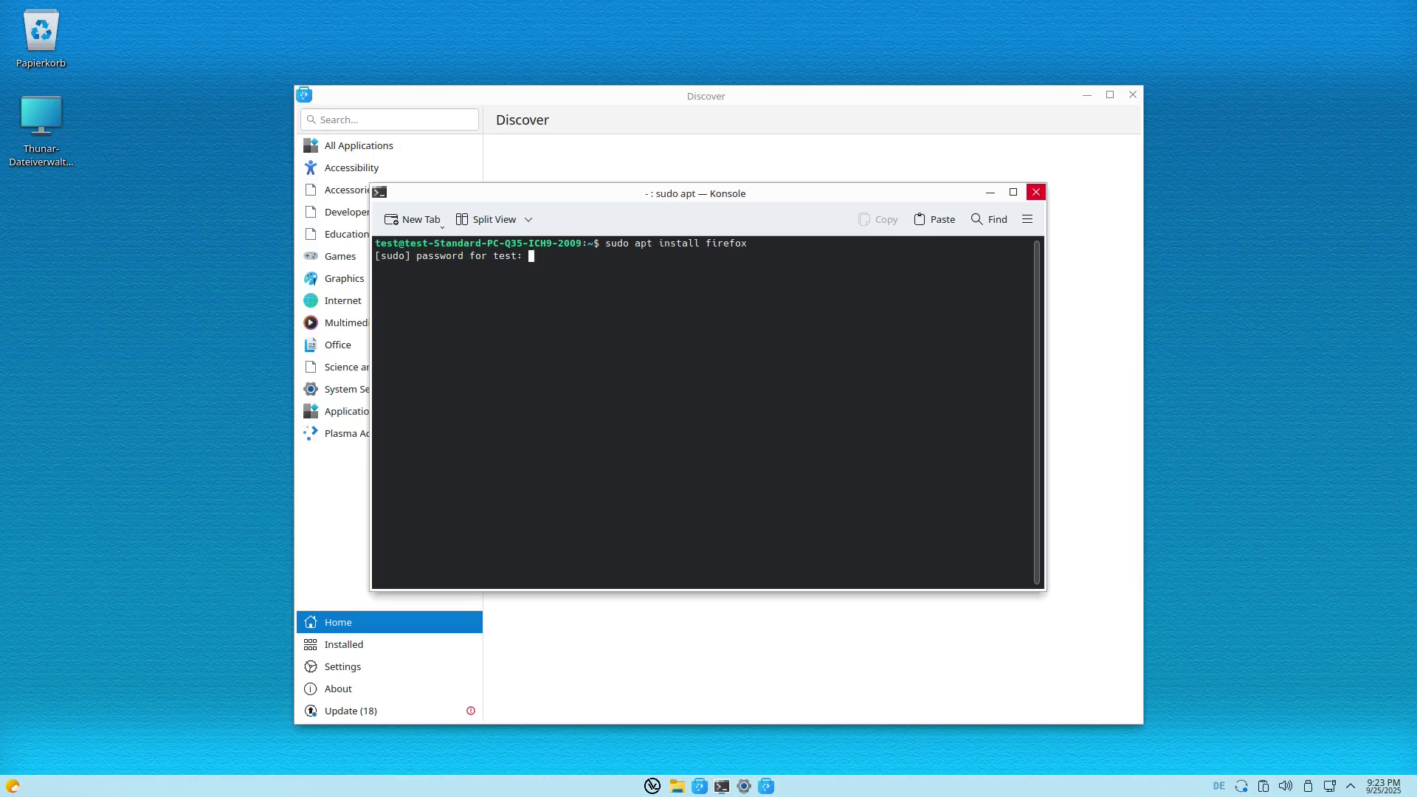
key("Return")
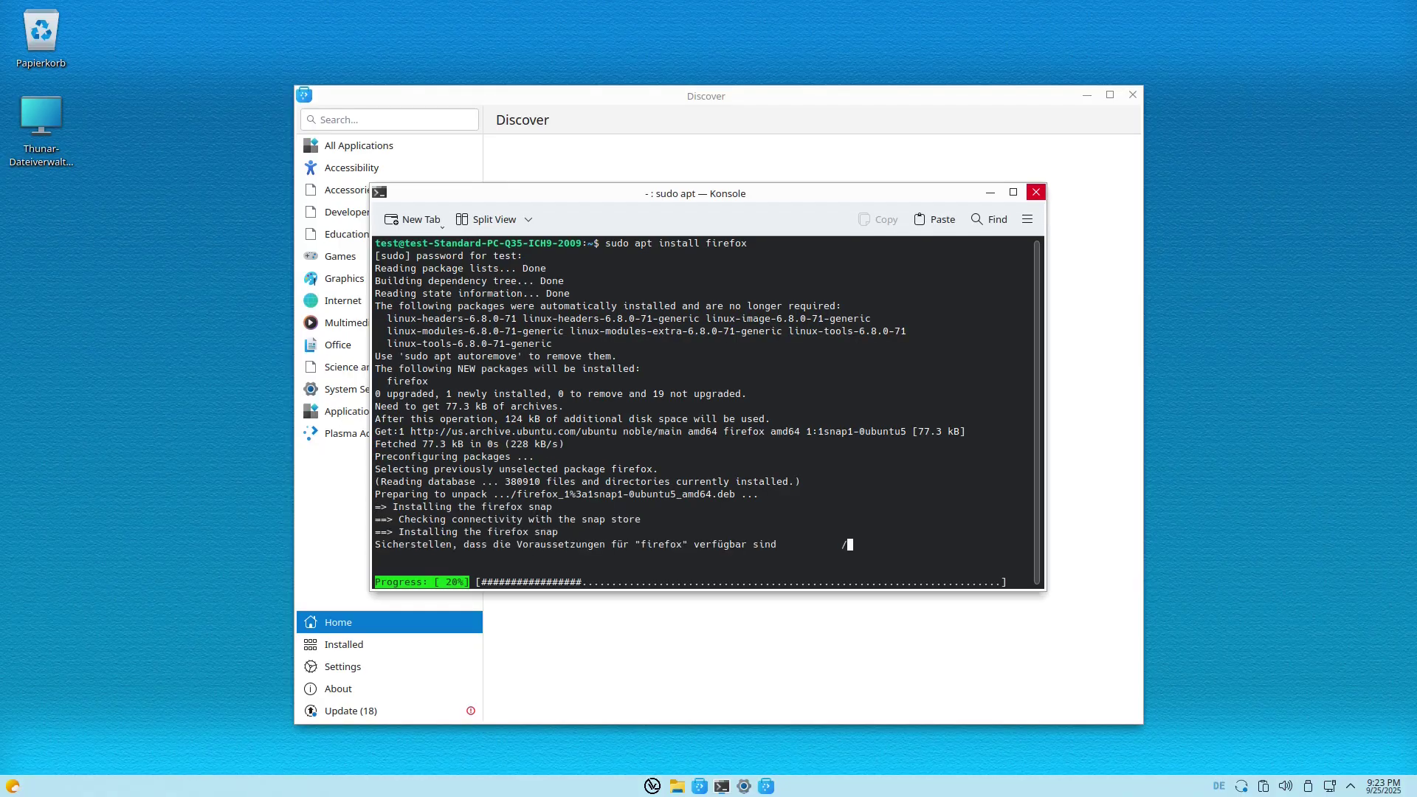
left_click(991, 192)
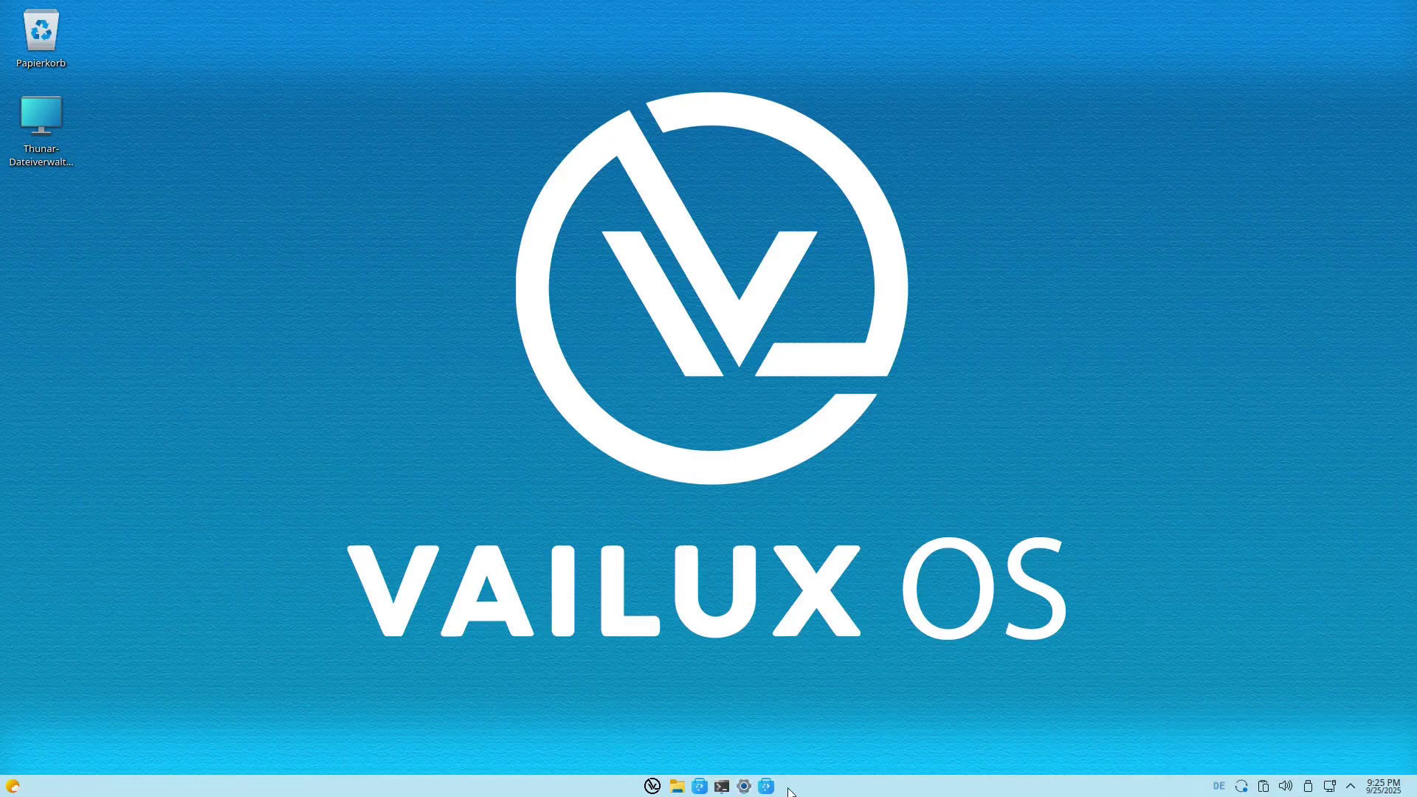
Swap the OnzeMenu 11 start menu widget for Application Launcher via Show Alternatives.
left_click(653, 787)
right_click(652, 788)
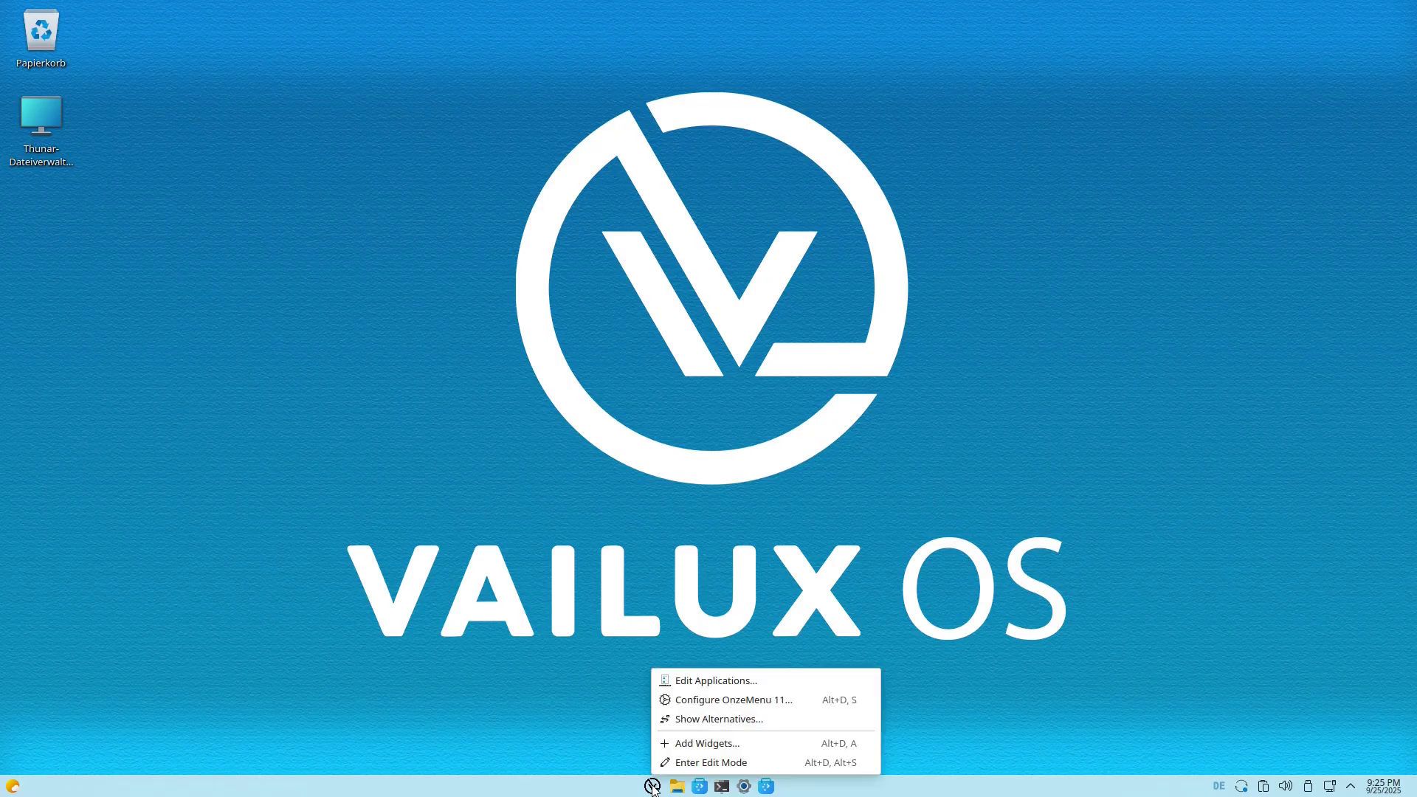
left_click(714, 717)
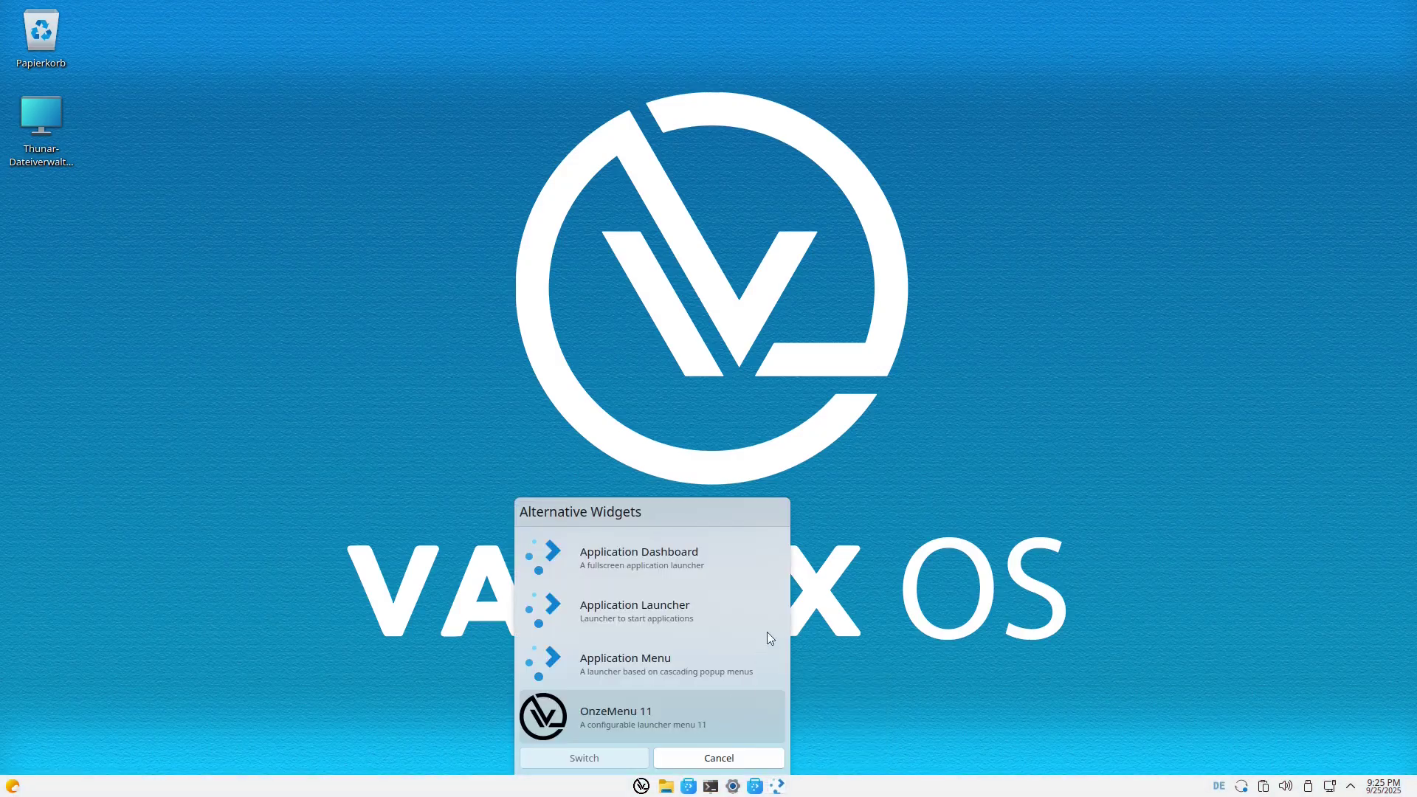
left_click(612, 607)
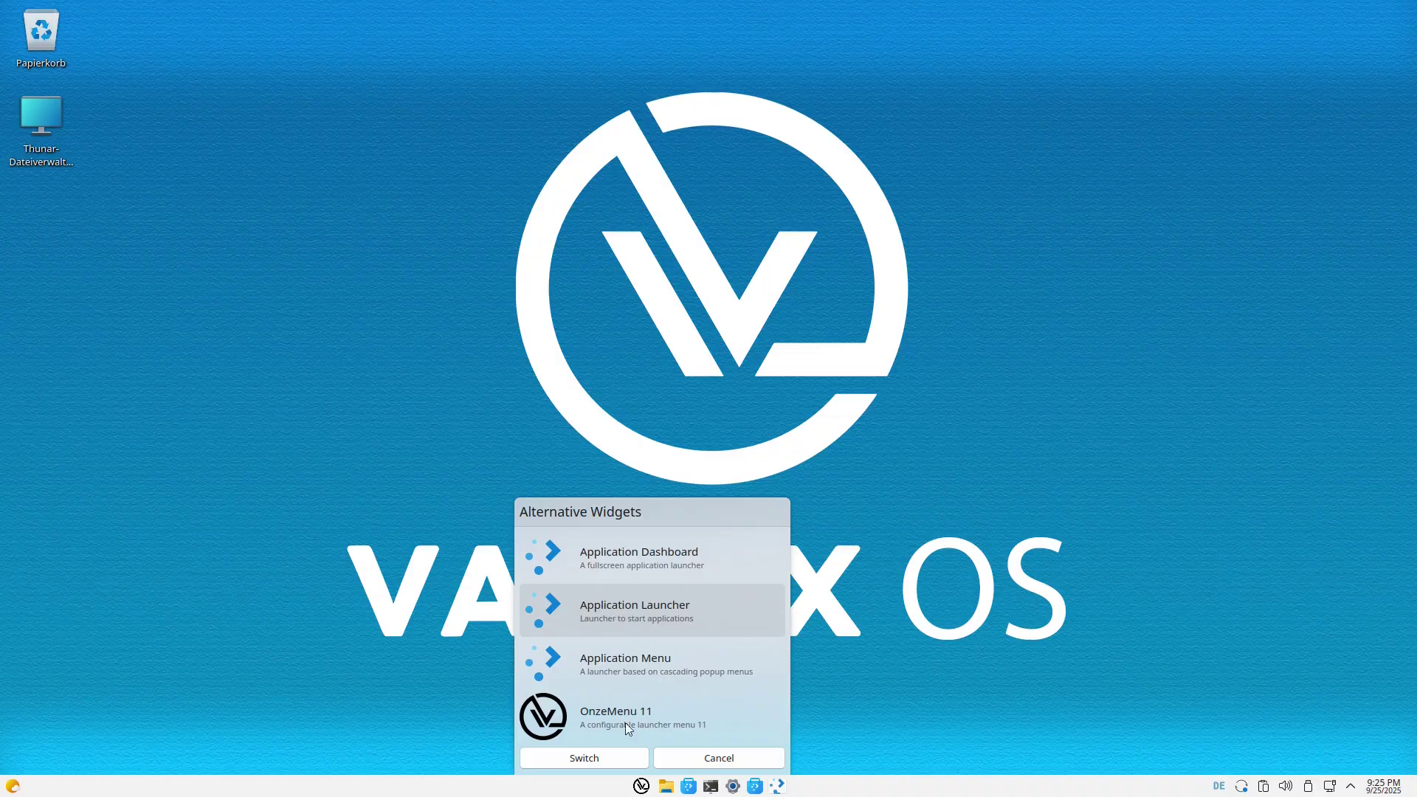
left_click(576, 759)
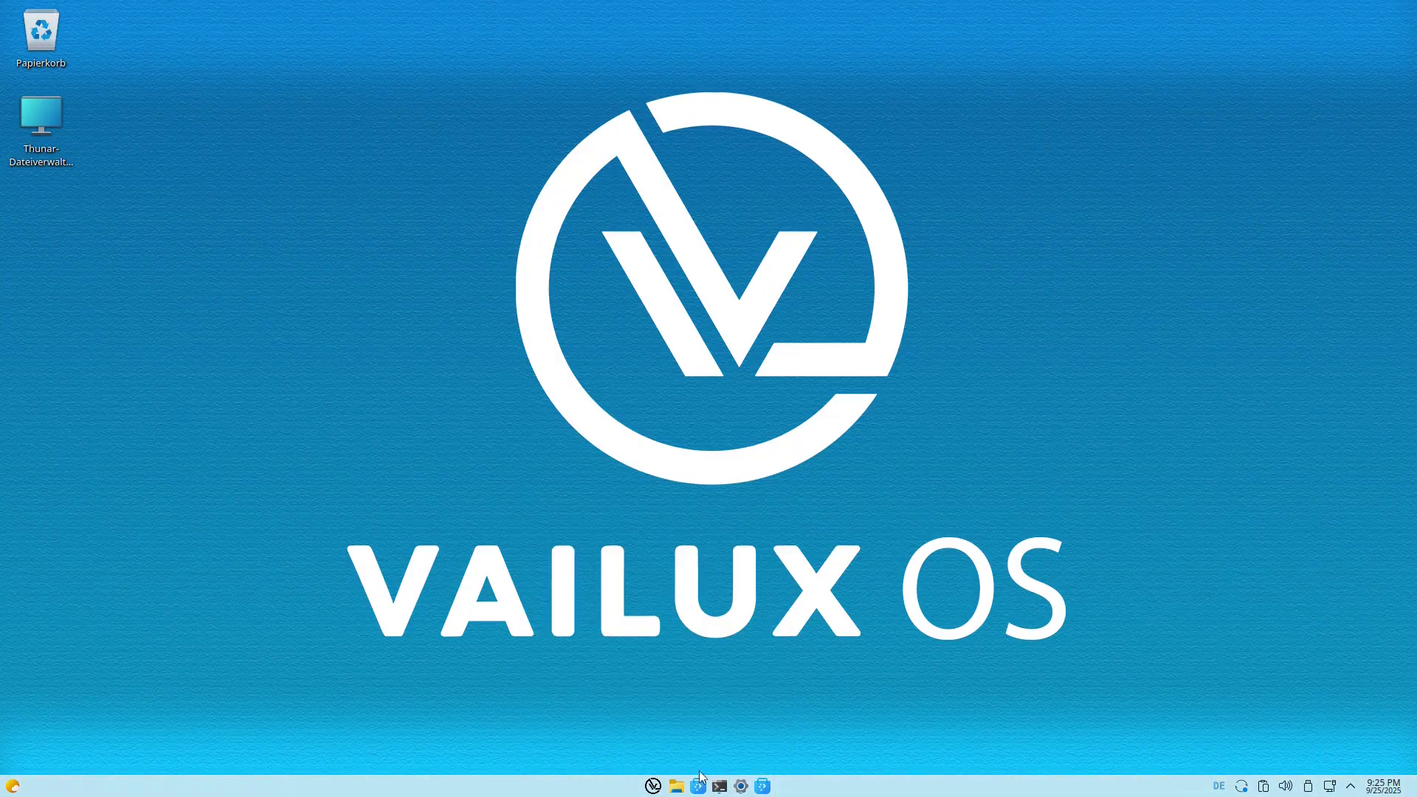
Open the new Application Launcher menu to test it, then close it.
left_click(652, 786)
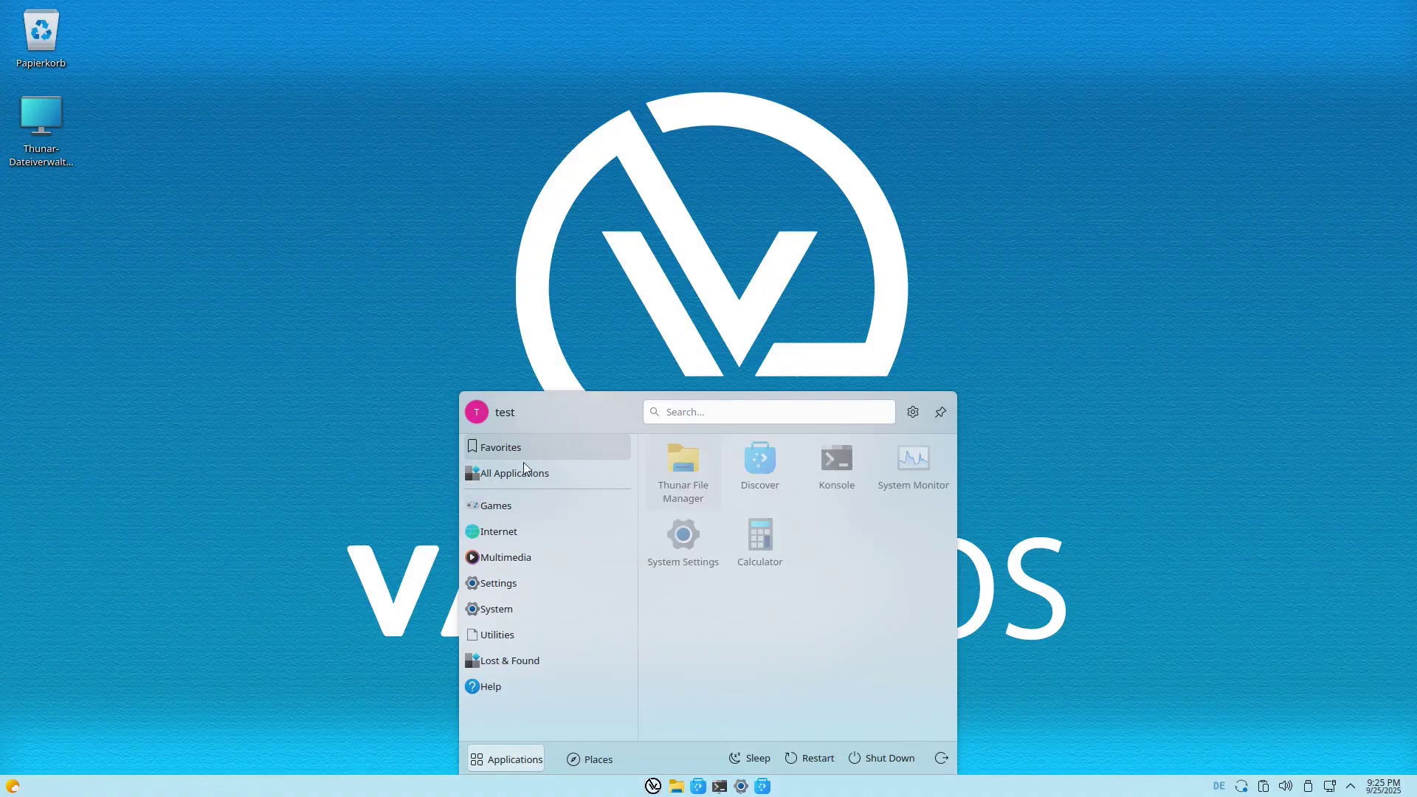
left_click(1151, 518)
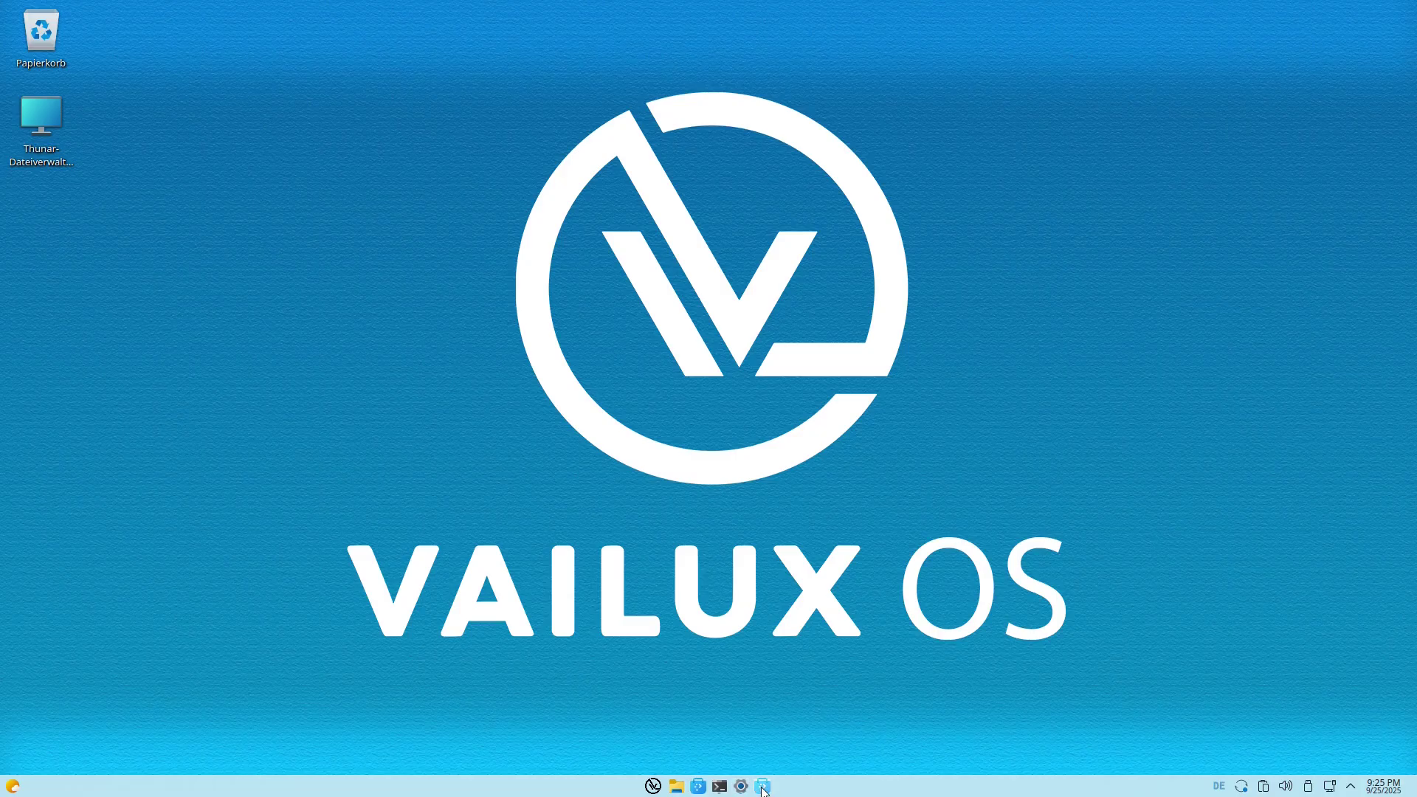
mouse_move(722, 788)
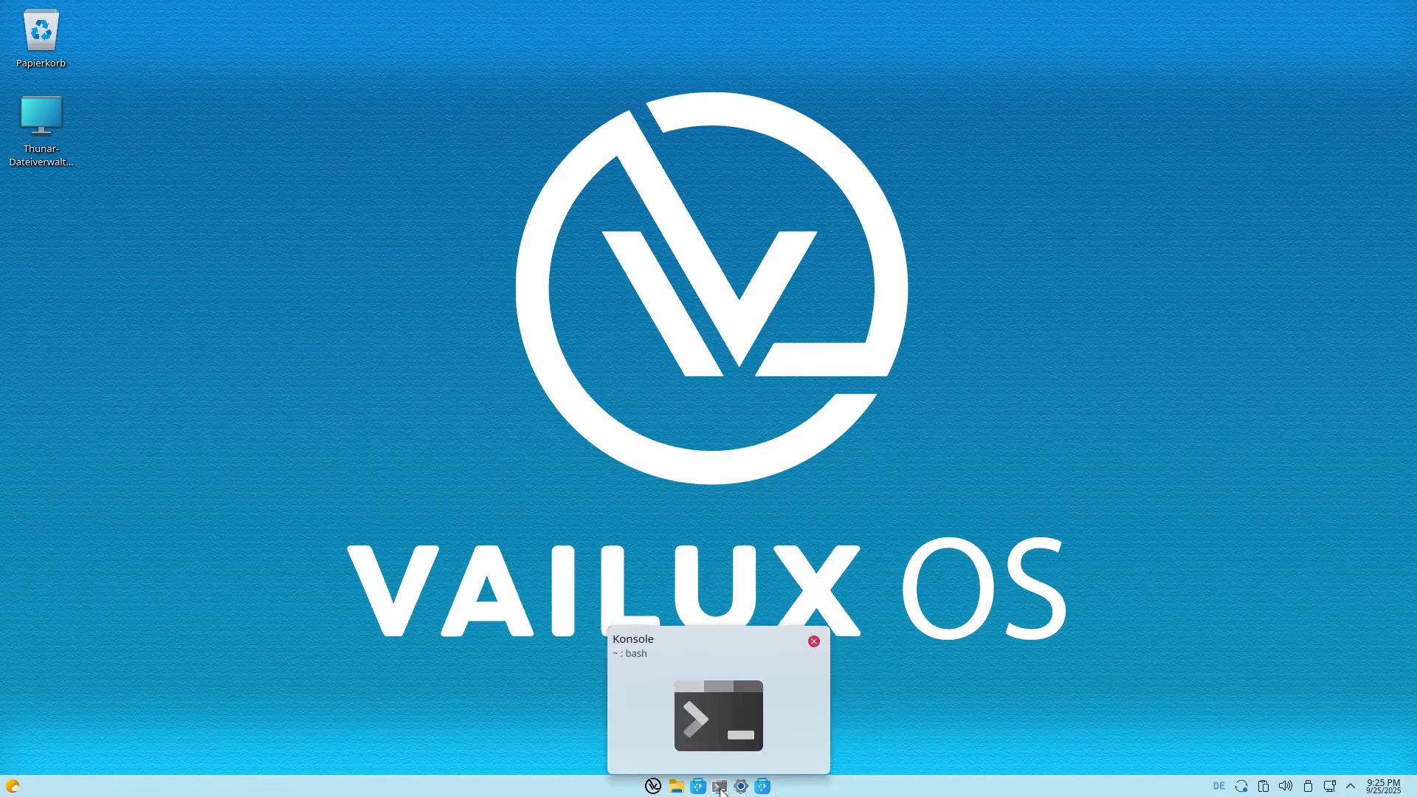